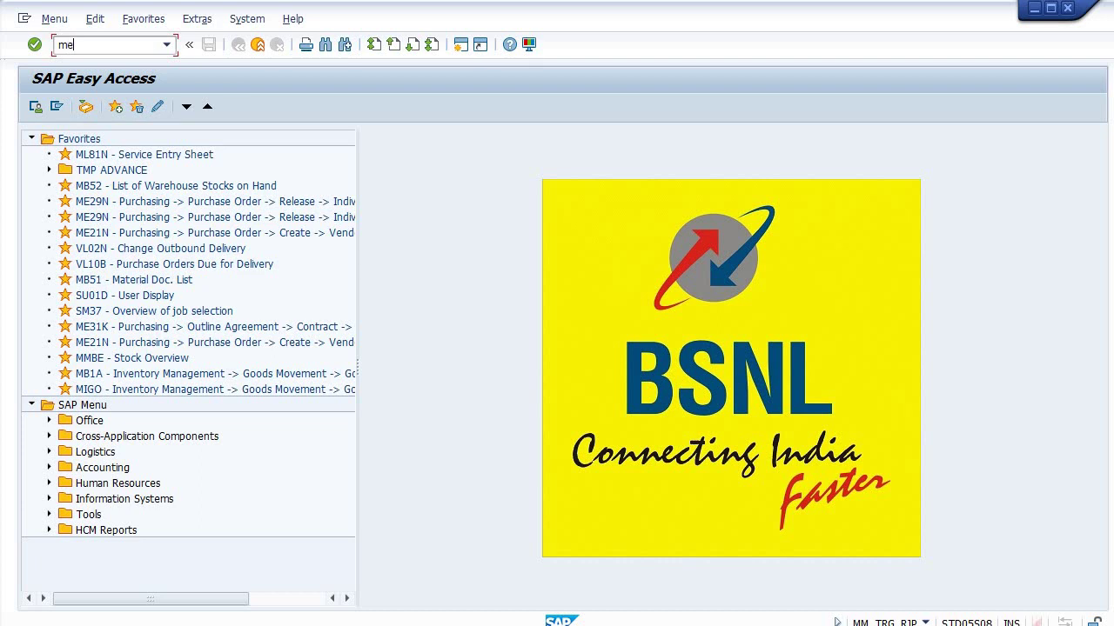
- Start creating a purchase order with transaction ME21N and enter the vendor number
text(me21n)
key(Return)
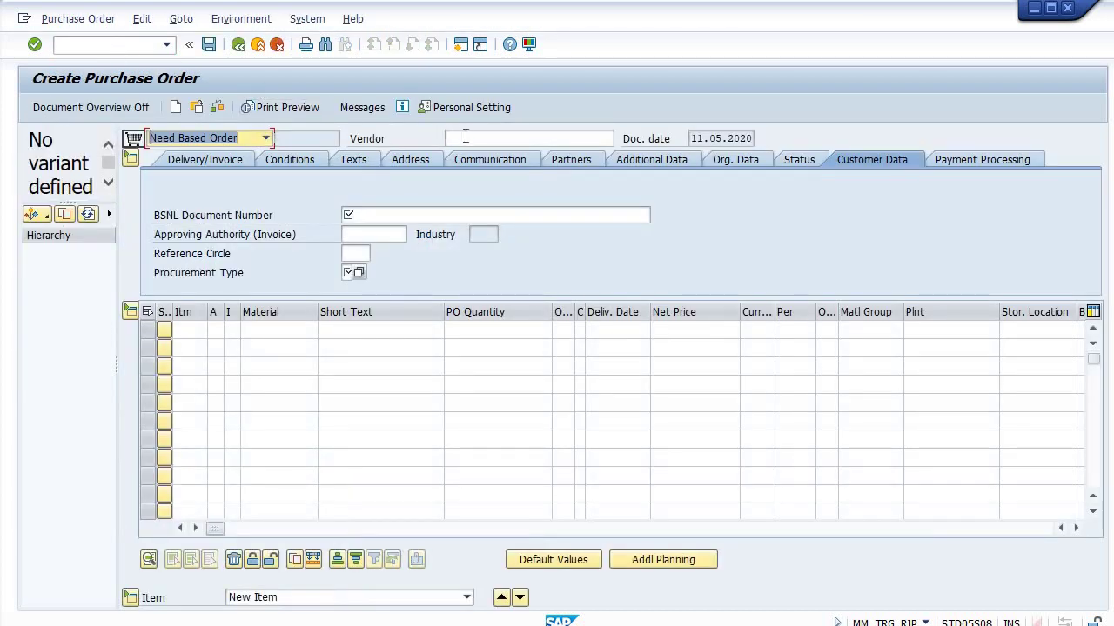
click(464, 139)
click(481, 156)
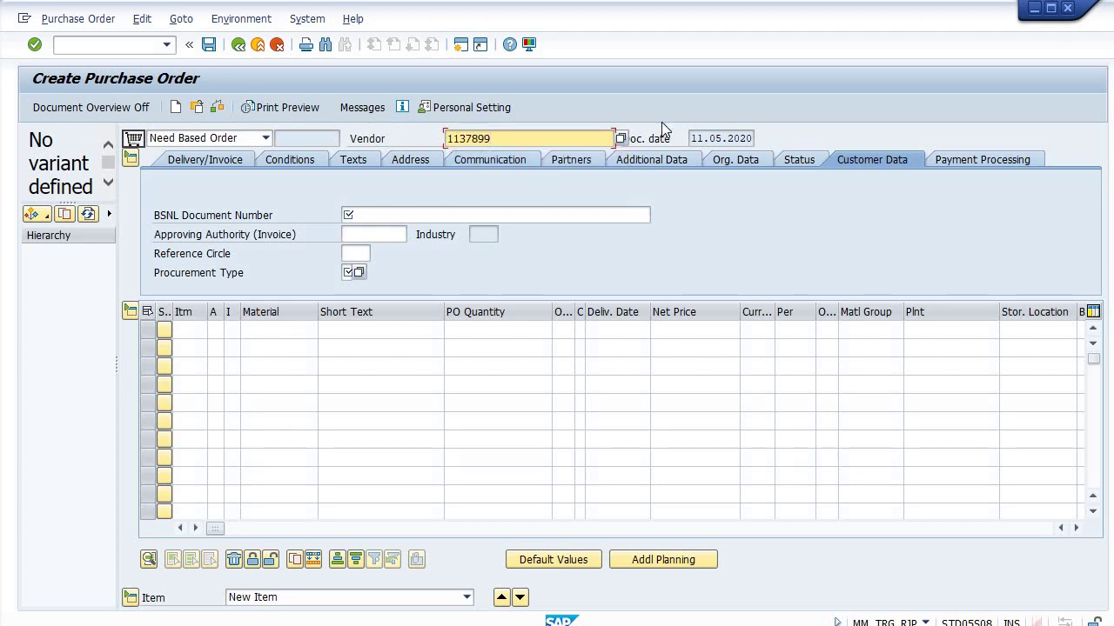
- Set the BSNL document number to "Highring taxi bill" and the reference circle to 1030 in the customer data
click(383, 215)
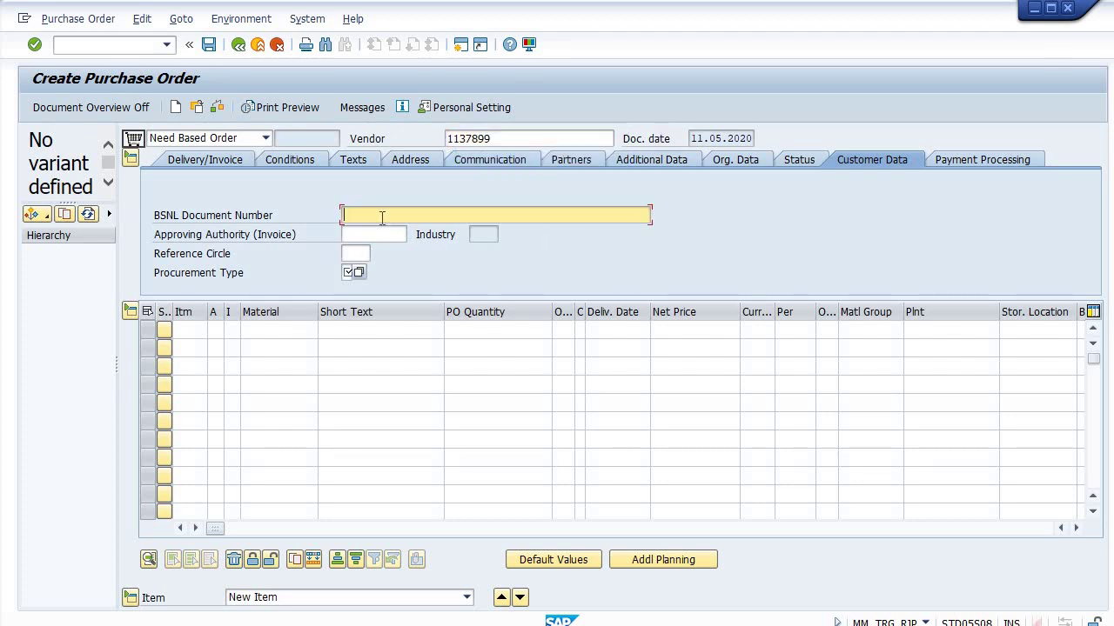
click(387, 229)
click(369, 233)
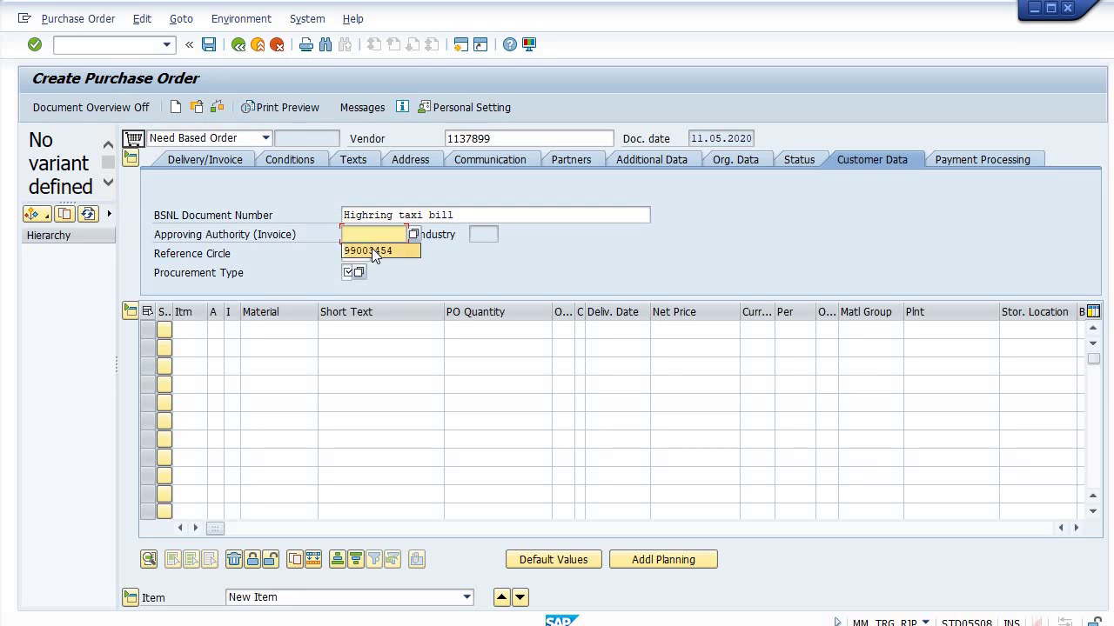
click(358, 253)
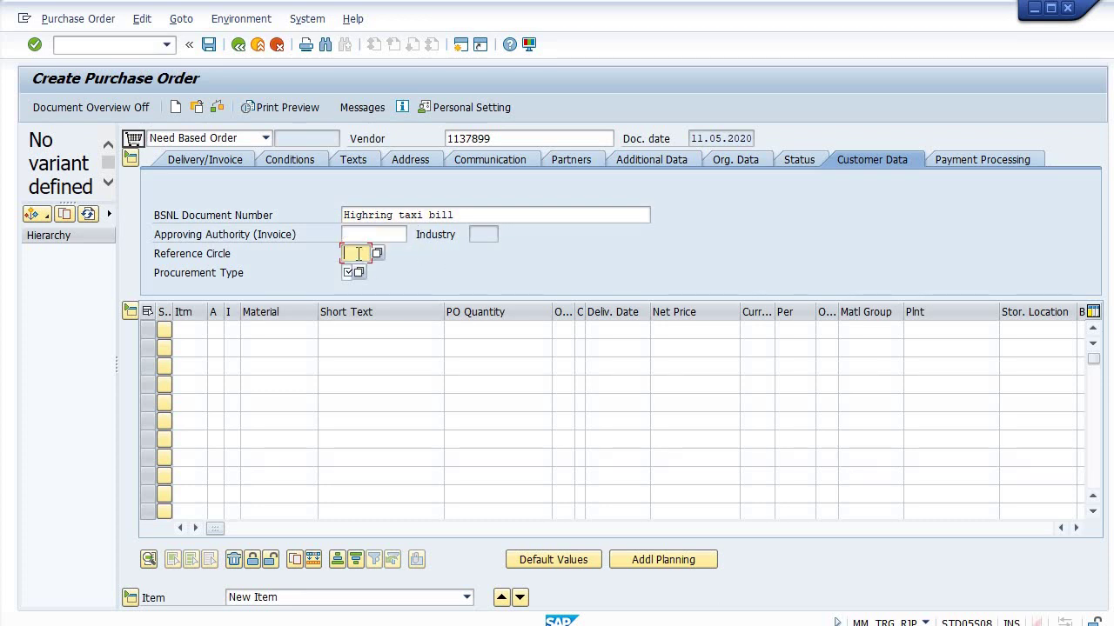
click(355, 265)
click(346, 272)
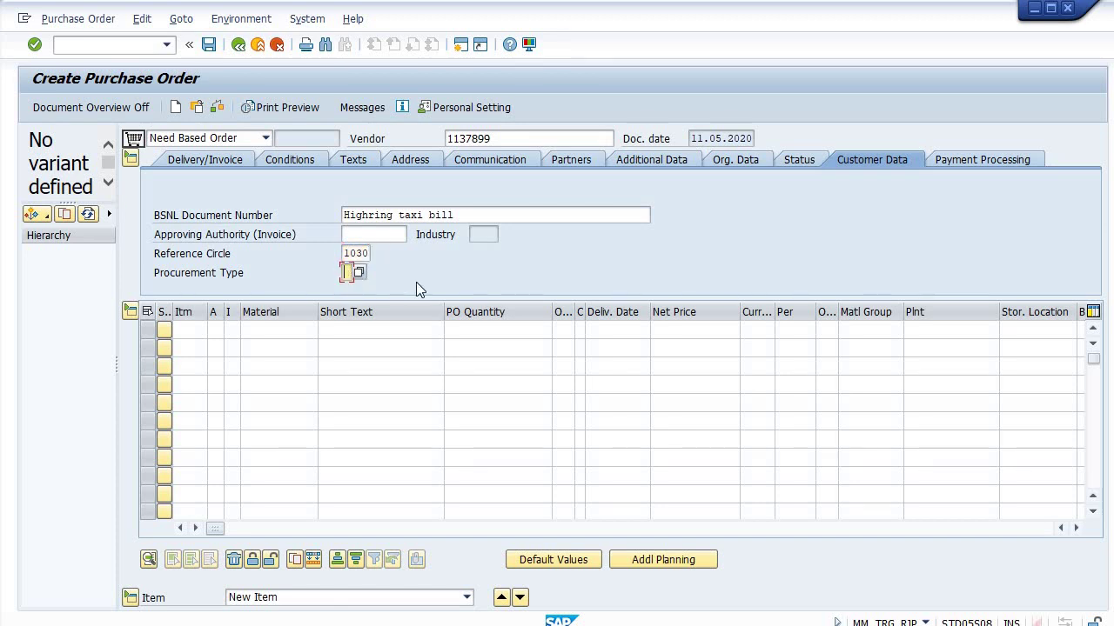
key(Escape)
- Set the organizational data to purchasing organization 2000, purchasing group 040 (MMCl:SSA) and company code 1100
click(734, 159)
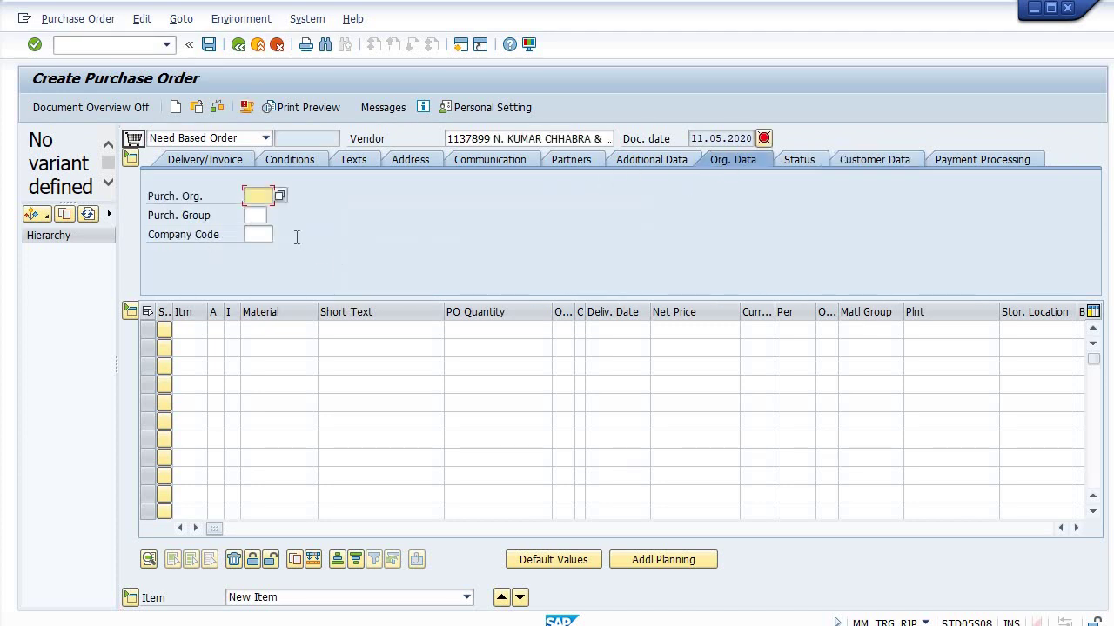
click(278, 197)
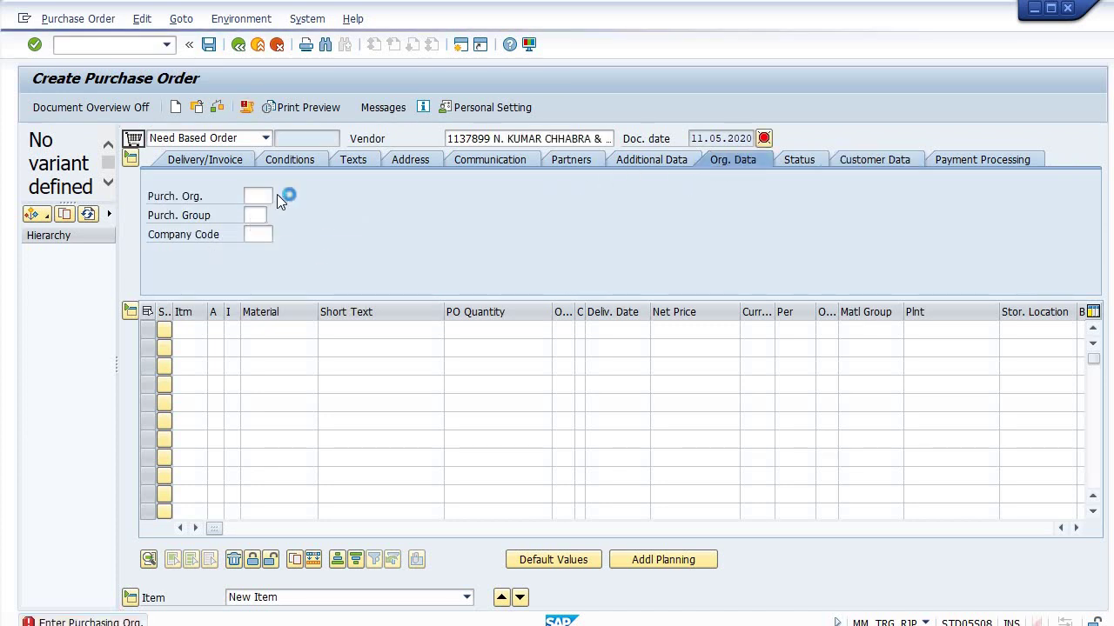
double_click(353, 270)
click(259, 215)
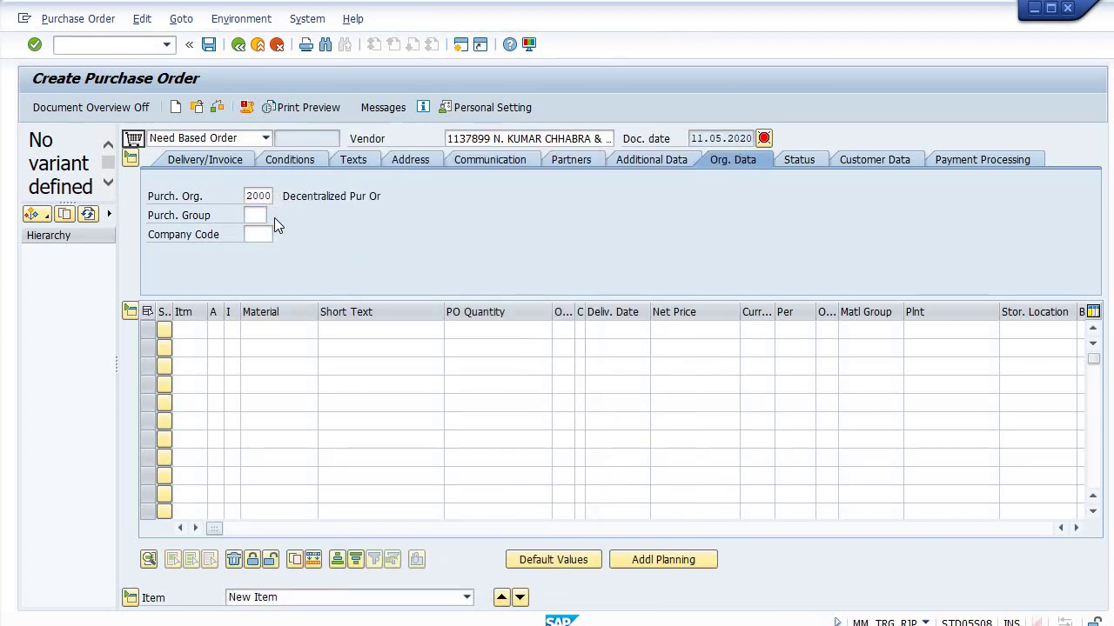
click(275, 217)
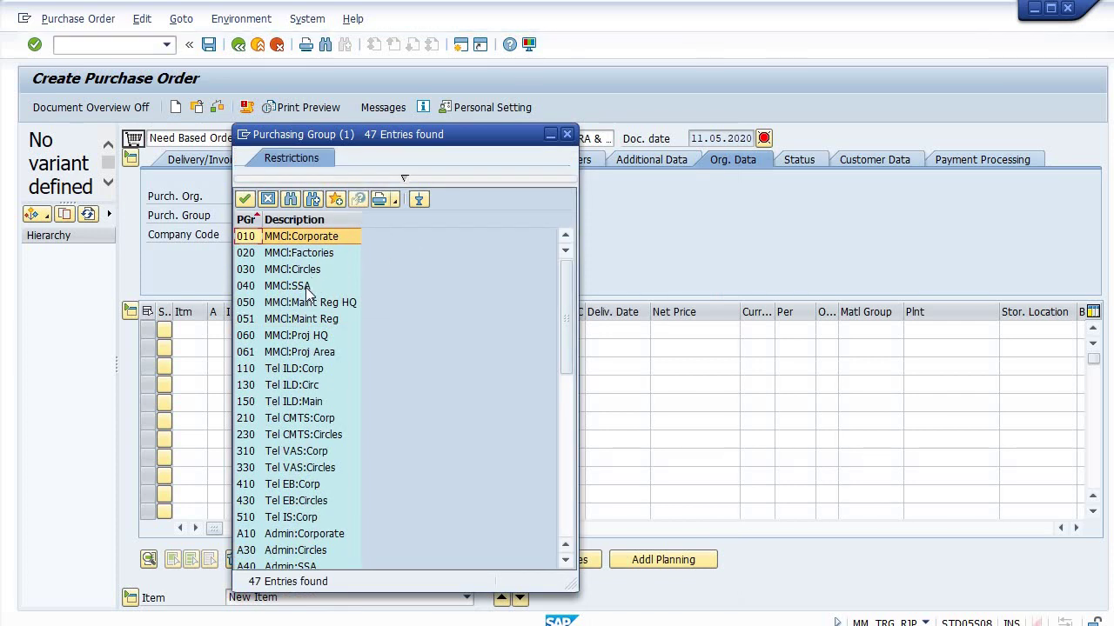
double_click(306, 287)
click(261, 235)
text(1100)
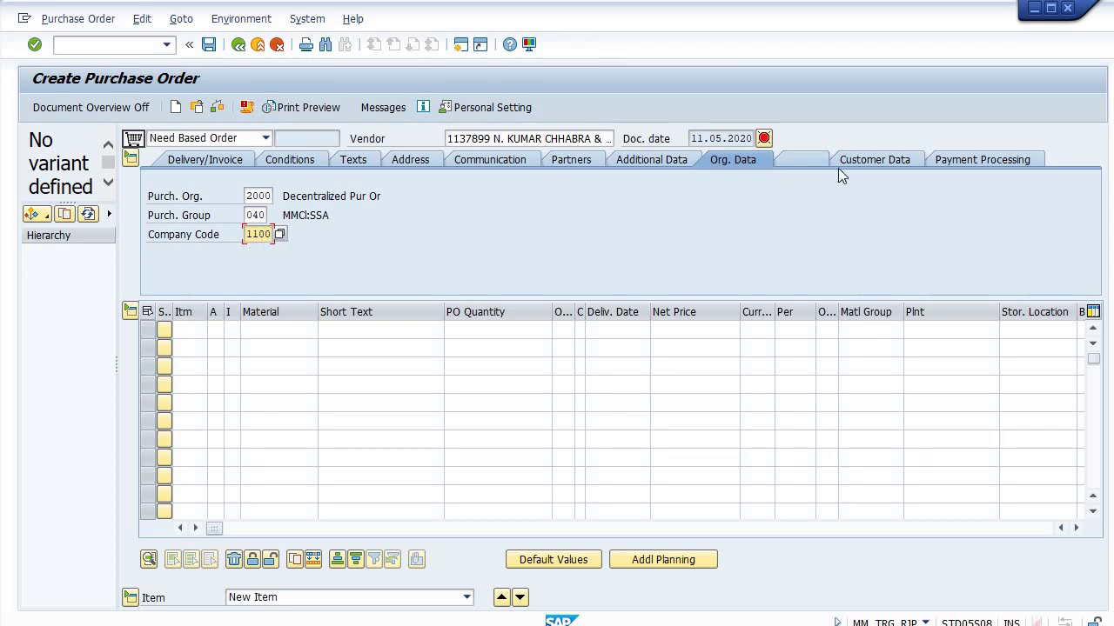
- Assign account assignment category K (Cost center) and item category D (Service) to the first order item
click(217, 329)
text(K)
click(230, 329)
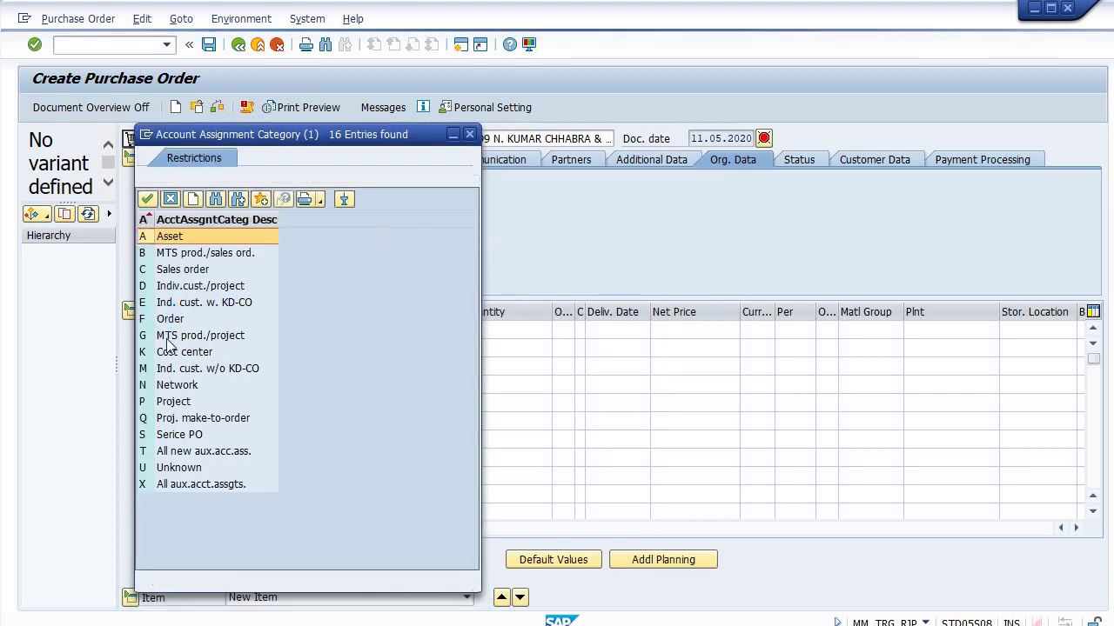
double_click(186, 355)
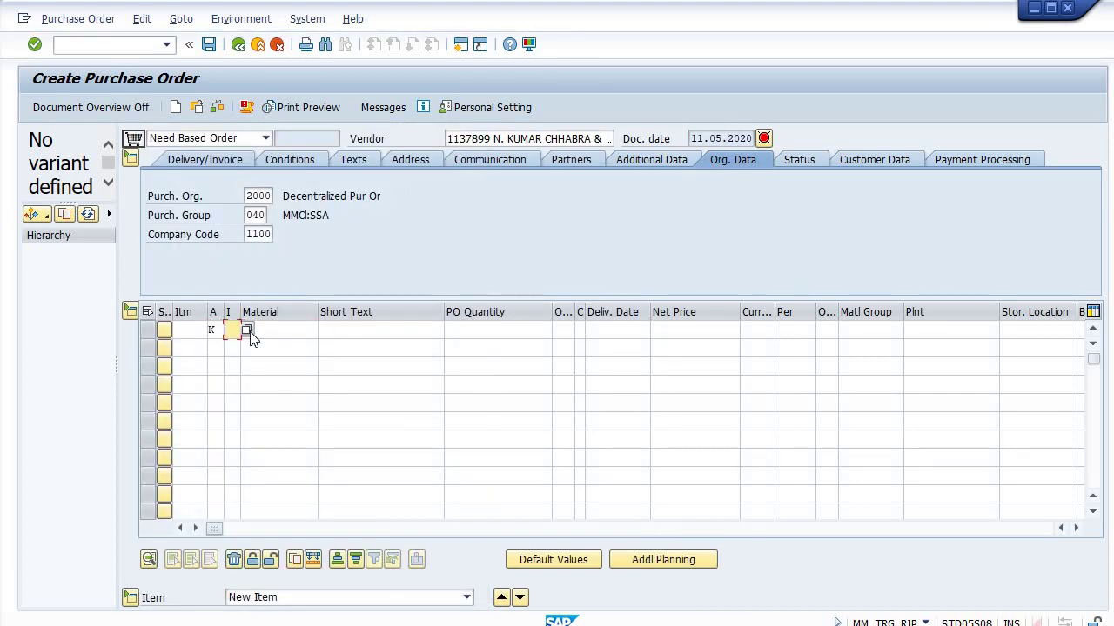
click(254, 332)
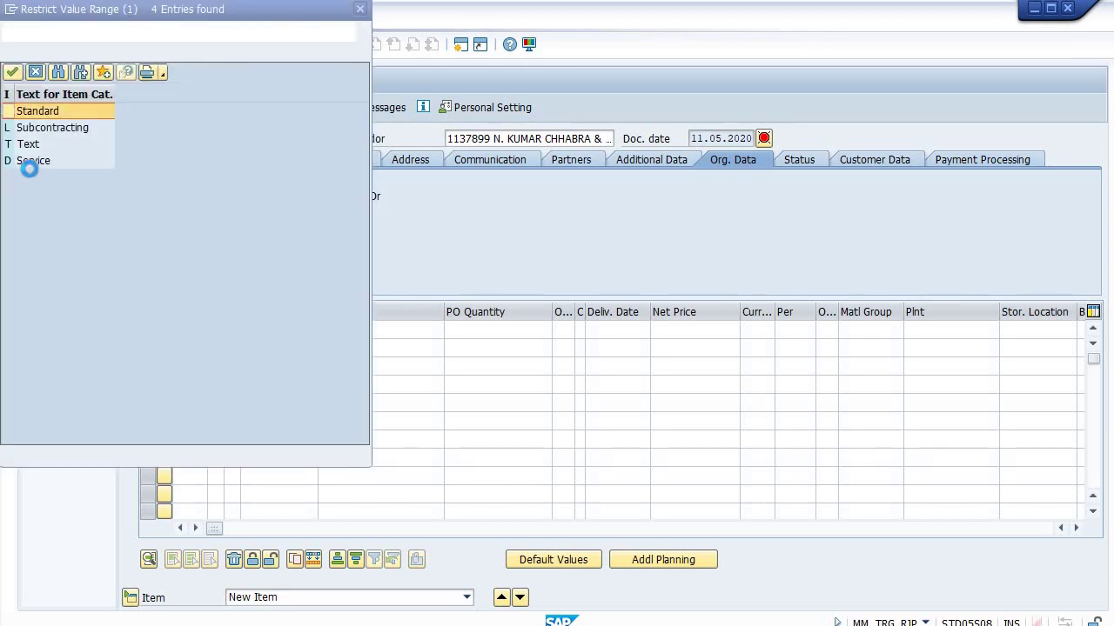
double_click(32, 164)
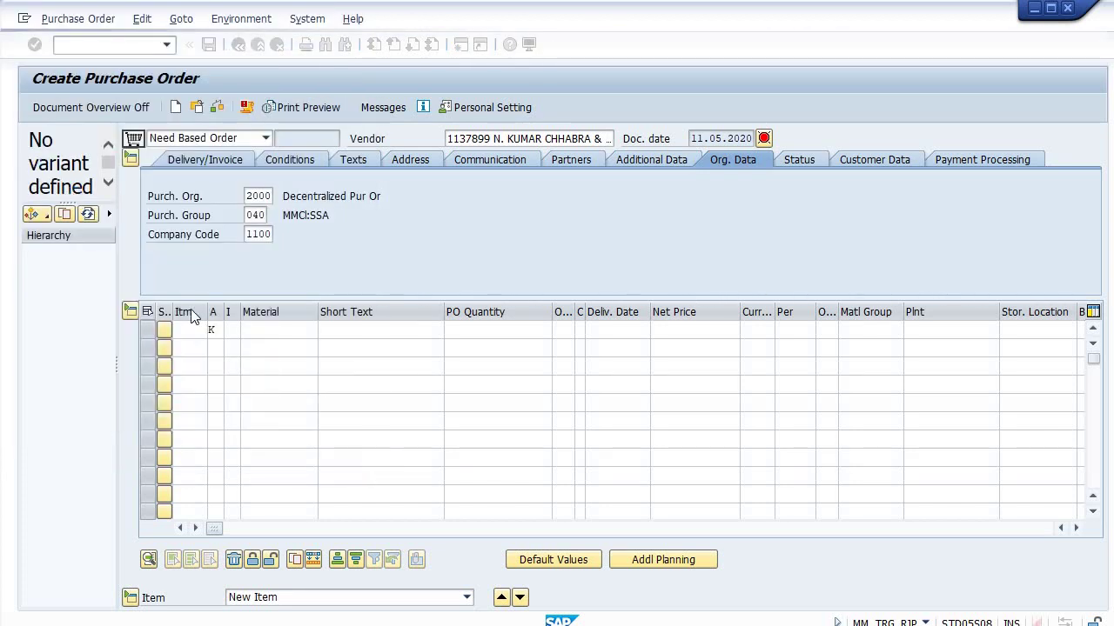
- Give the first item the short text "TAXI Highring bill", a PO quantity of 1 and delivery date 11052020
click(337, 331)
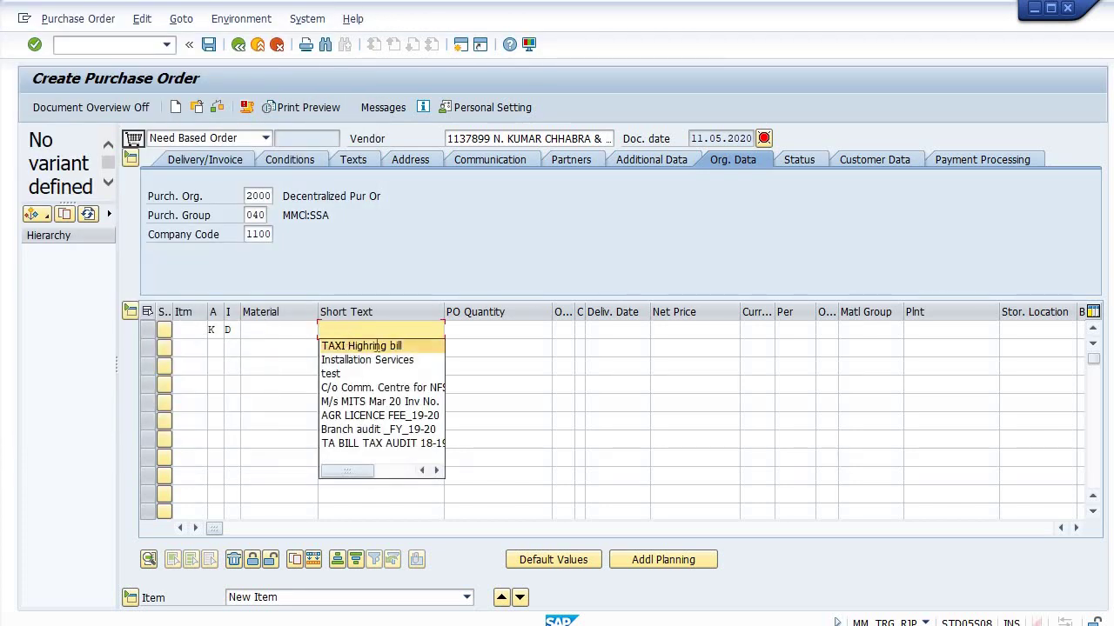
click(357, 342)
click(470, 330)
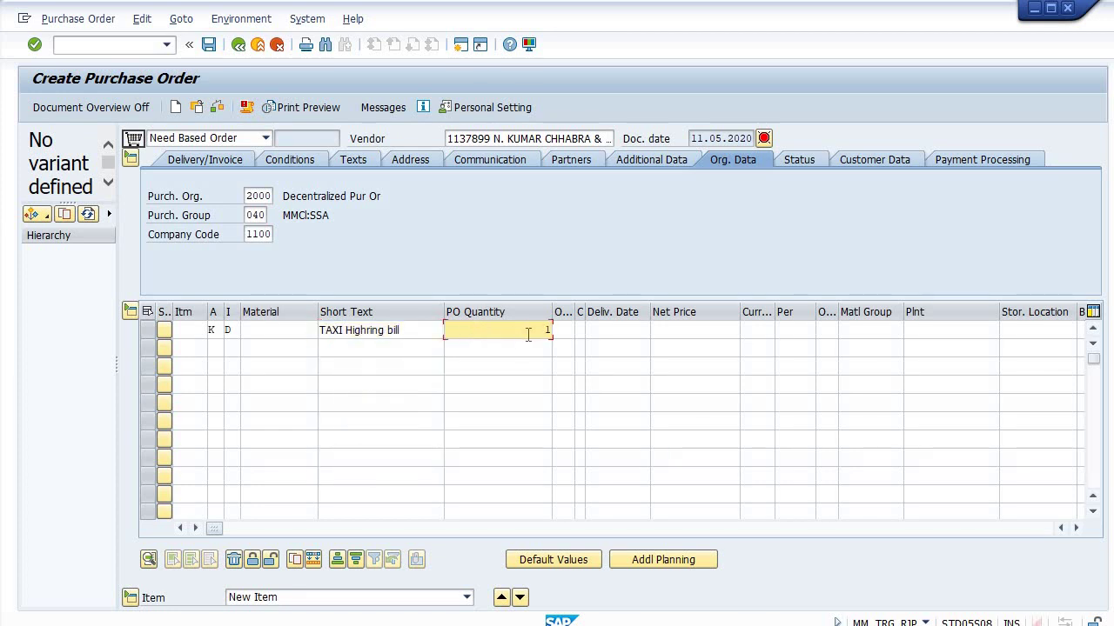
text(1)
click(602, 331)
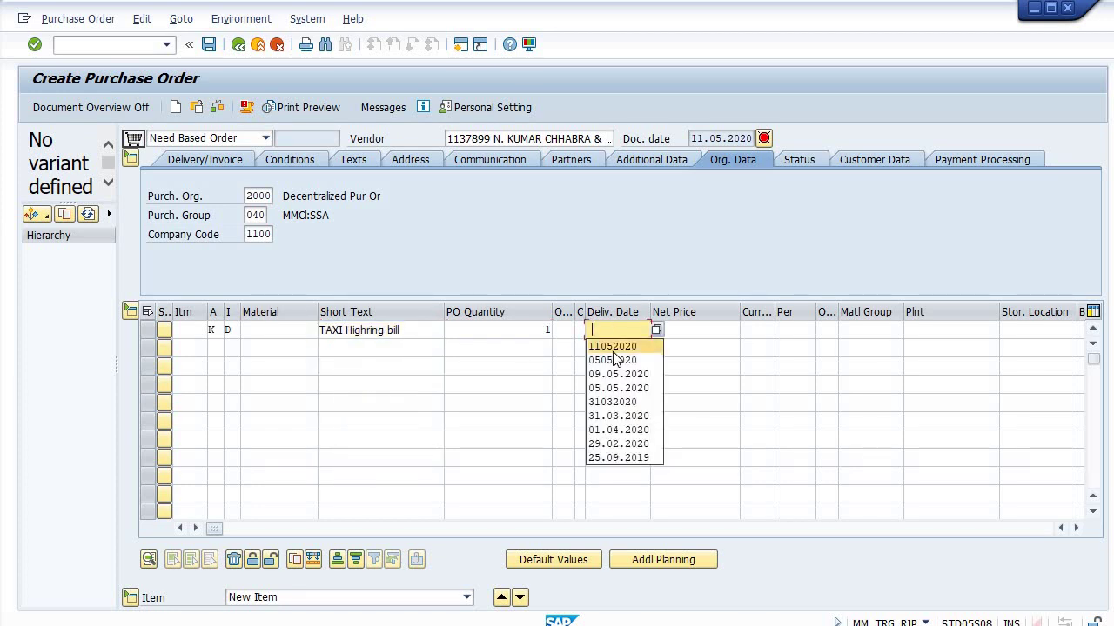
click(613, 347)
click(672, 331)
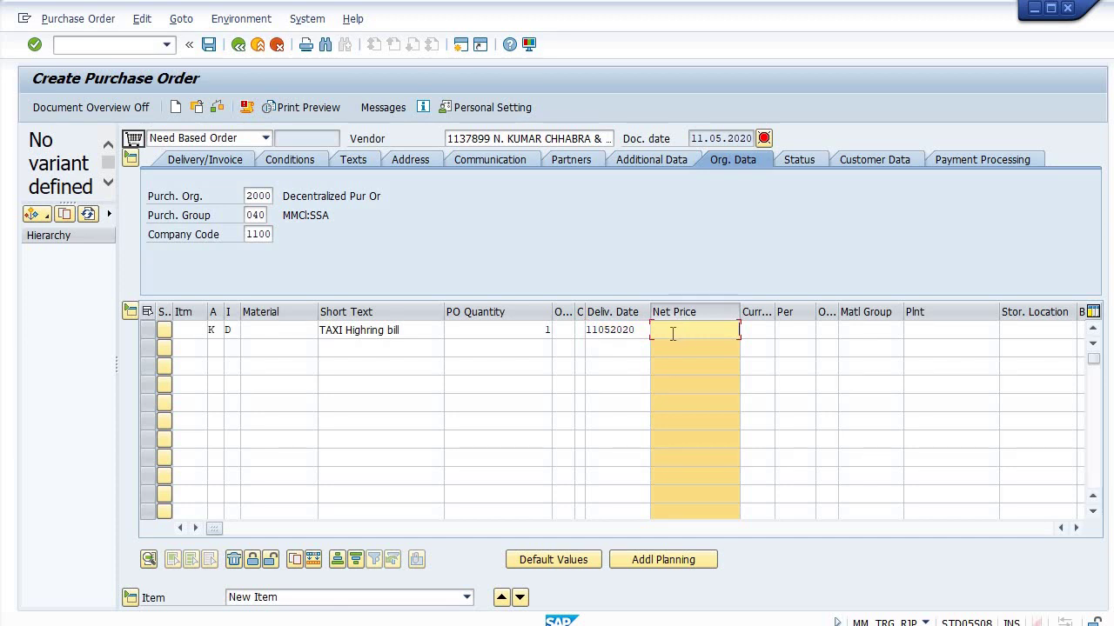
click(782, 366)
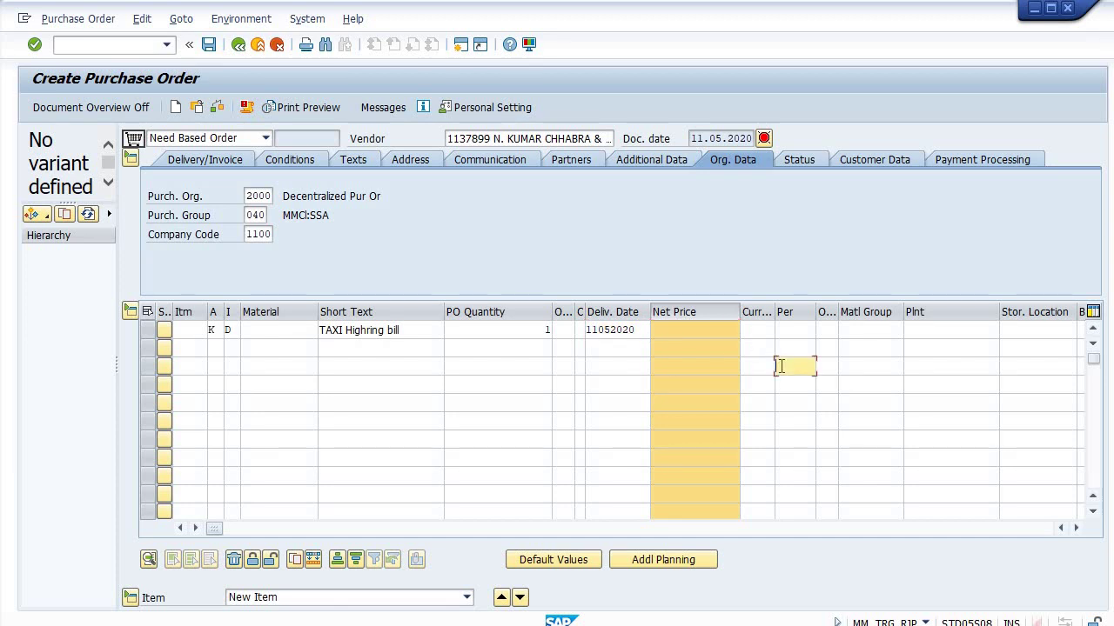
click(597, 400)
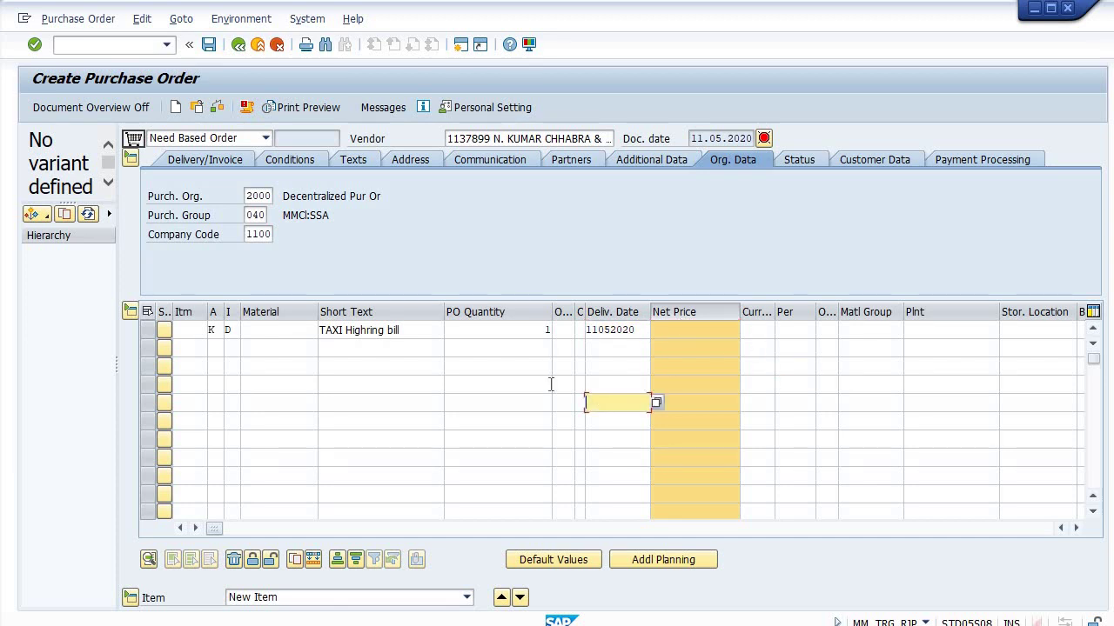
click(699, 329)
click(788, 331)
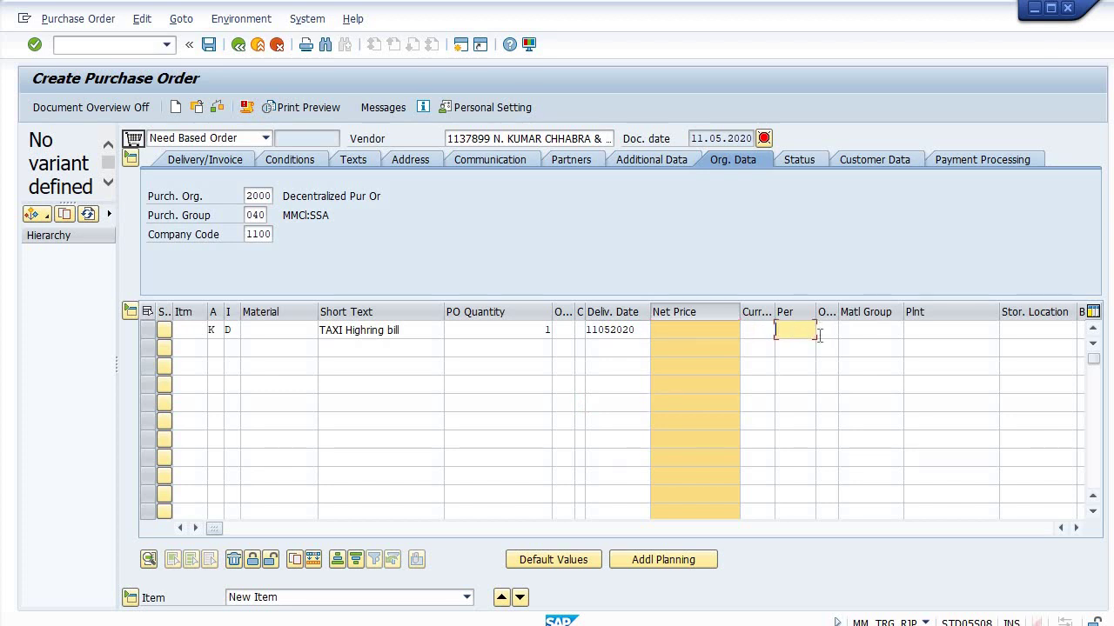
click(643, 329)
- Set the first item's order unit to AU and its delivery date category to D
click(563, 332)
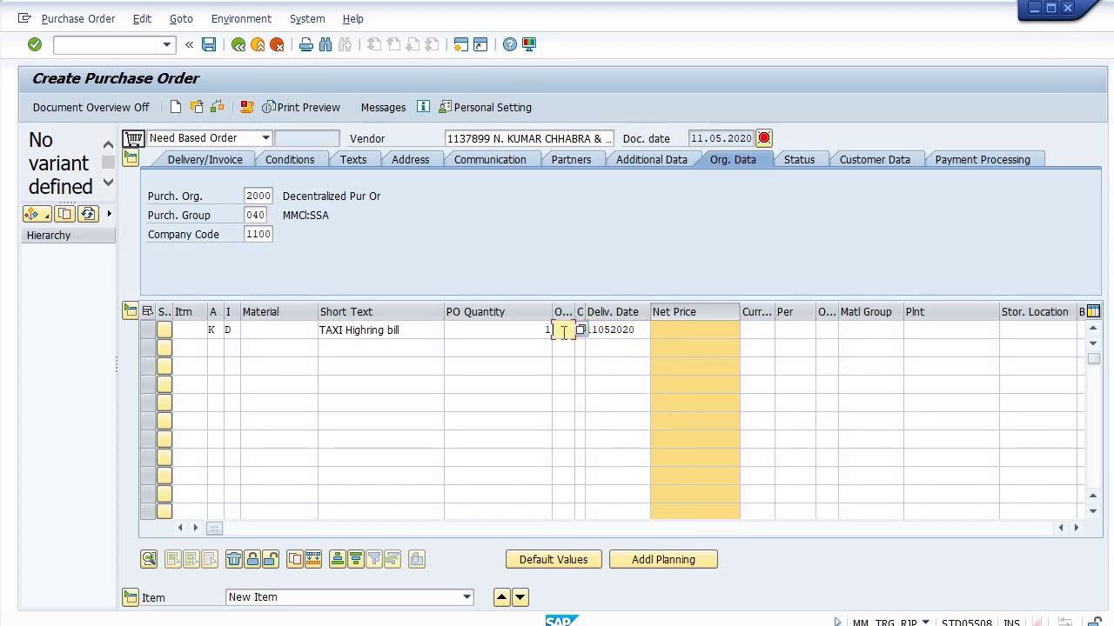
text(AU)
key(Return)
click(579, 330)
text(D)
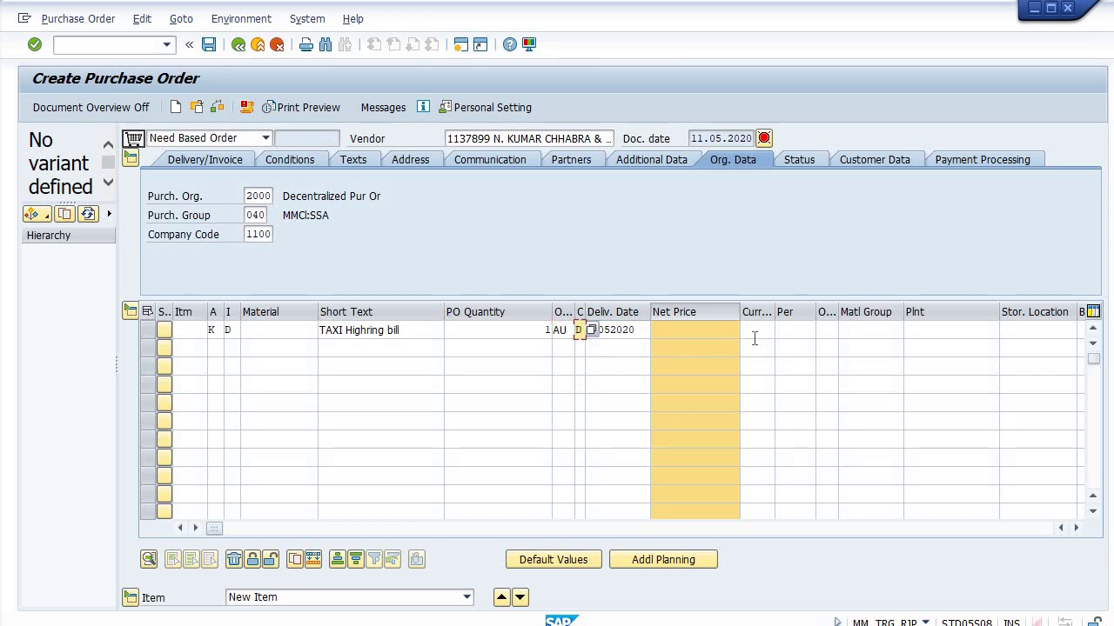
- Set the first item's currency to INR, with a price per 1 and order price unit AU
click(756, 330)
text(inr)
click(786, 330)
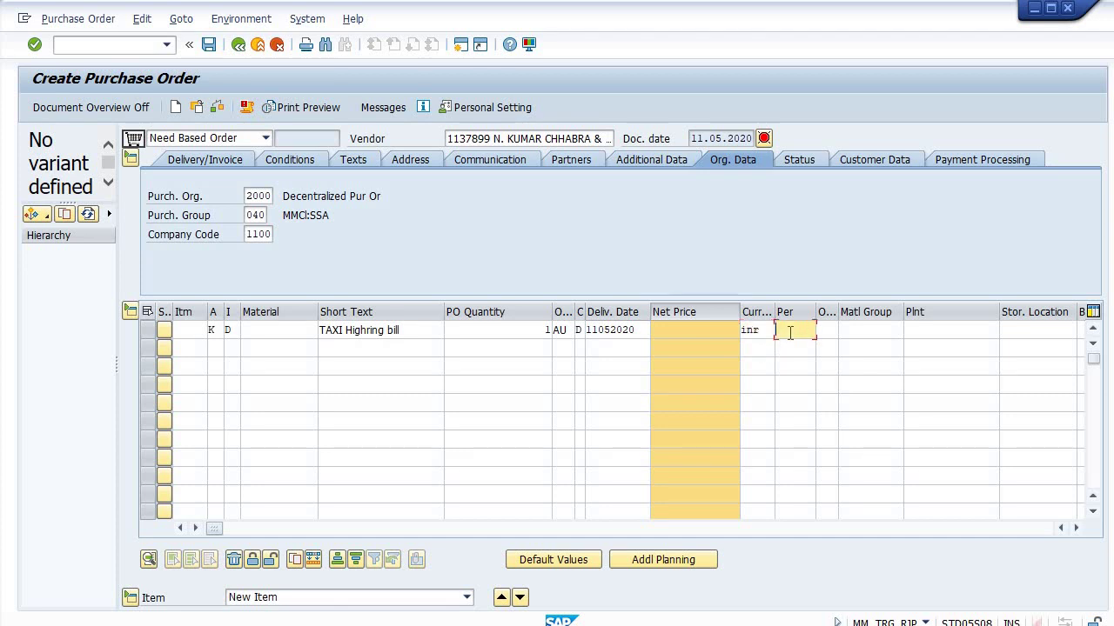
click(790, 351)
click(827, 331)
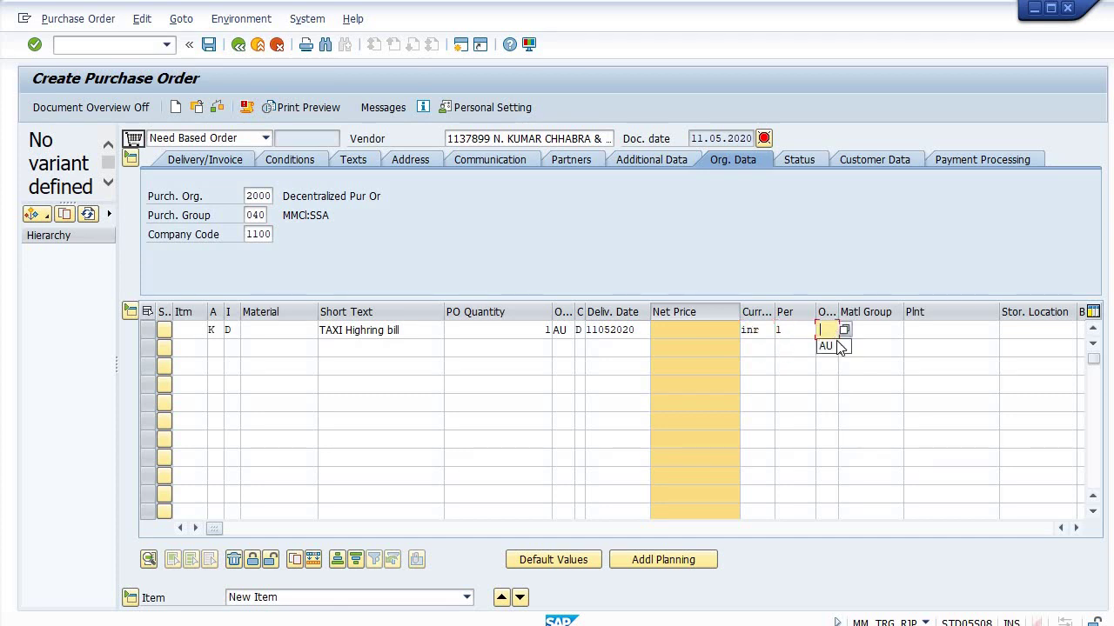
text(AU)
- Set the first item's material group to 1000000, plant to 3002 and storage location to 1000, and confirm the item
click(865, 330)
click(863, 346)
click(926, 330)
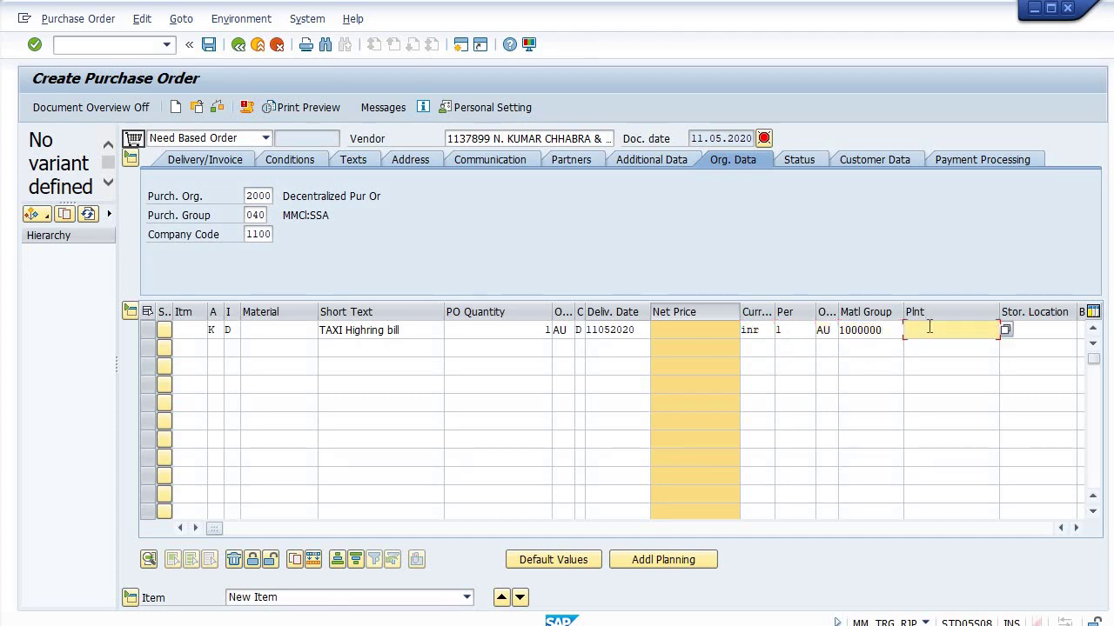
click(918, 345)
click(1020, 331)
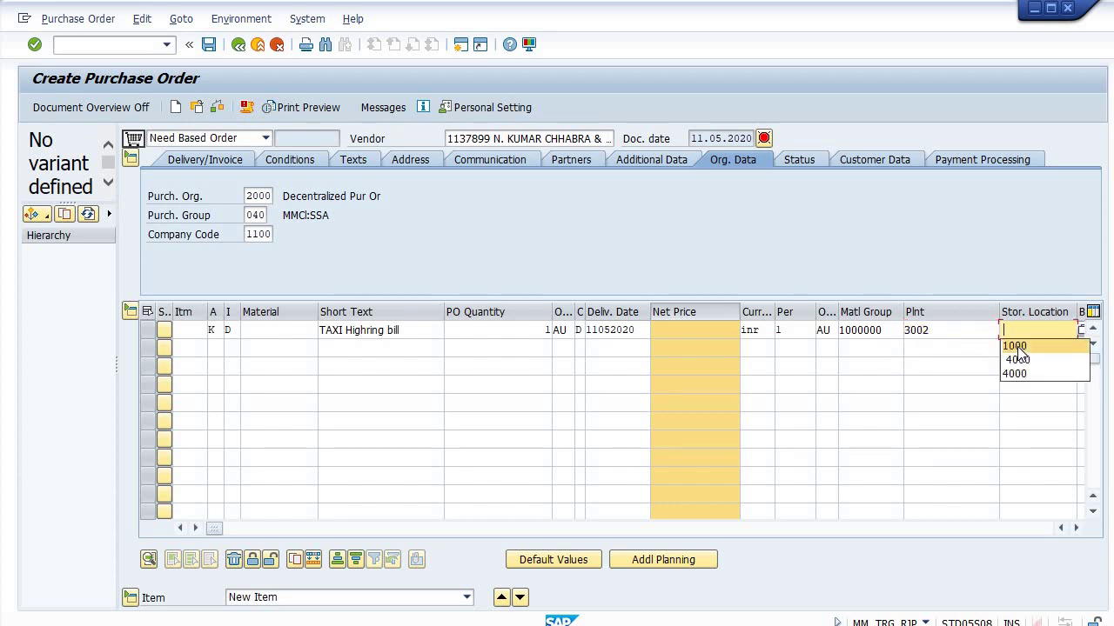
click(1013, 345)
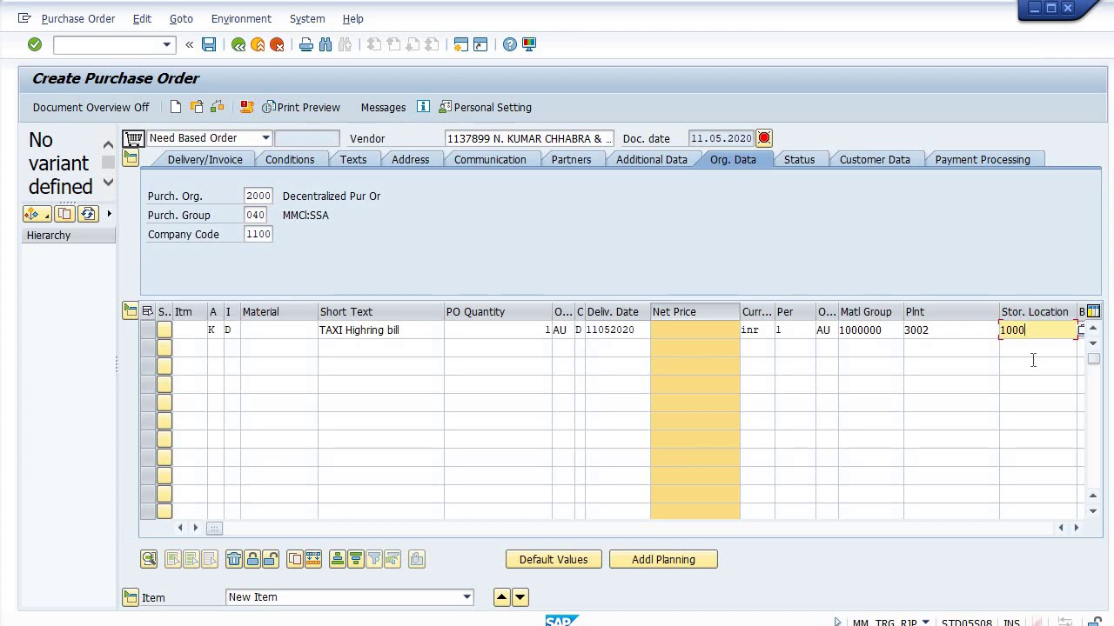
key(Return)
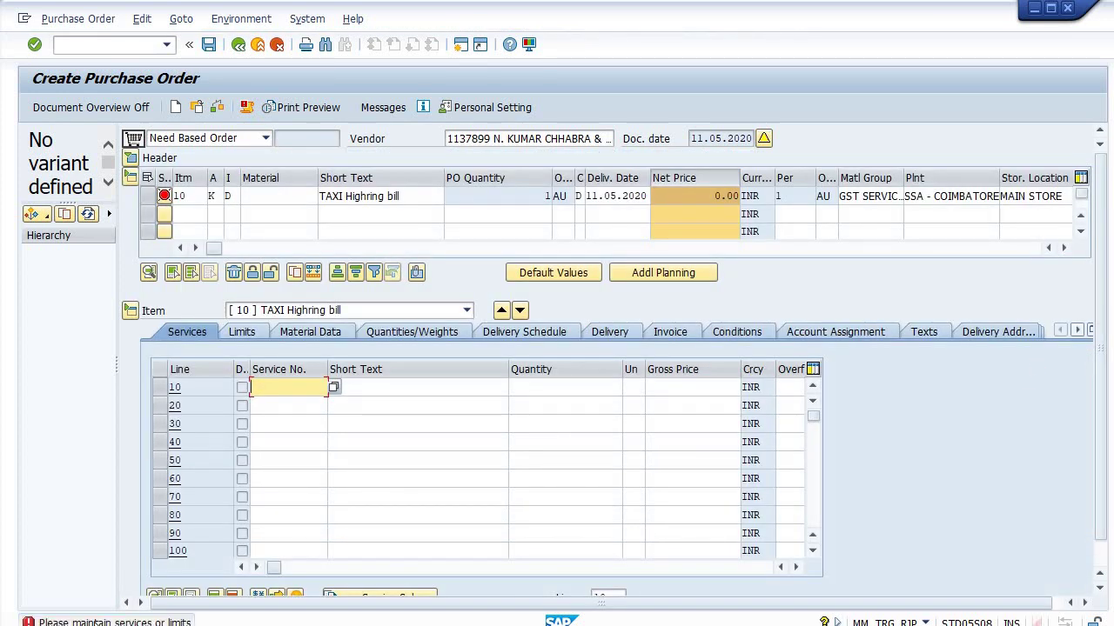
- Enter service number 74000094 on service line 10 and load its short text
click(281, 389)
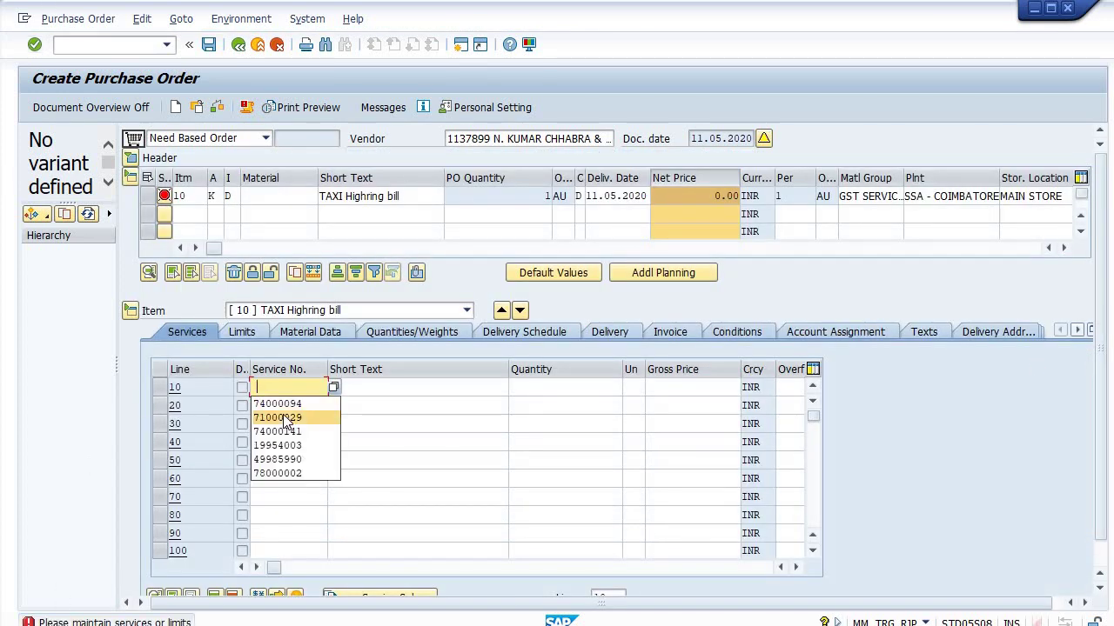
click(283, 404)
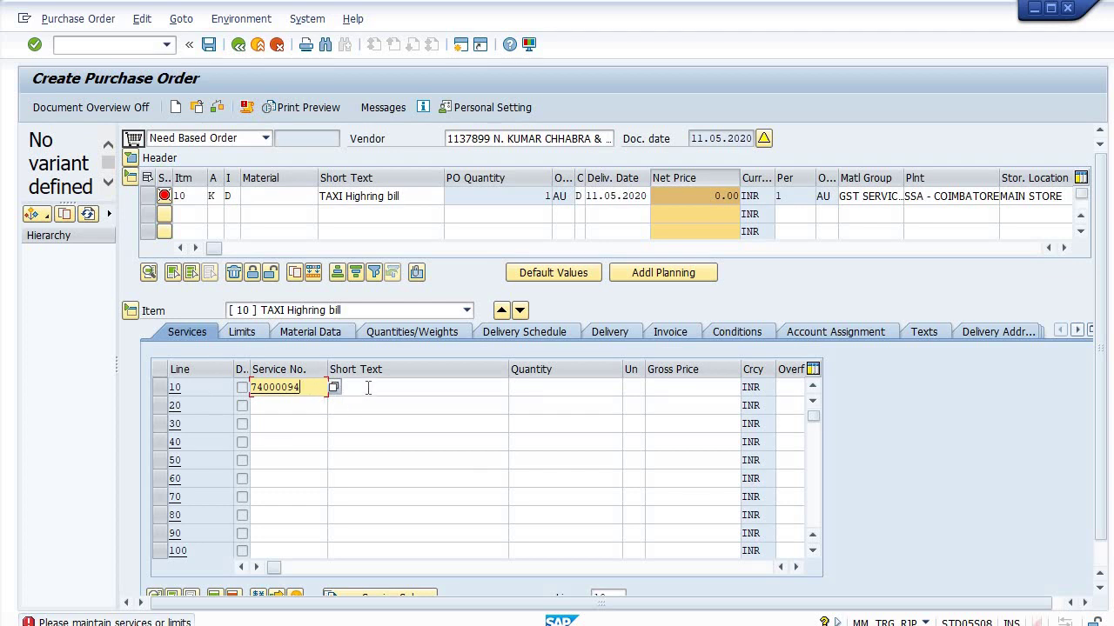
click(368, 388)
click(477, 402)
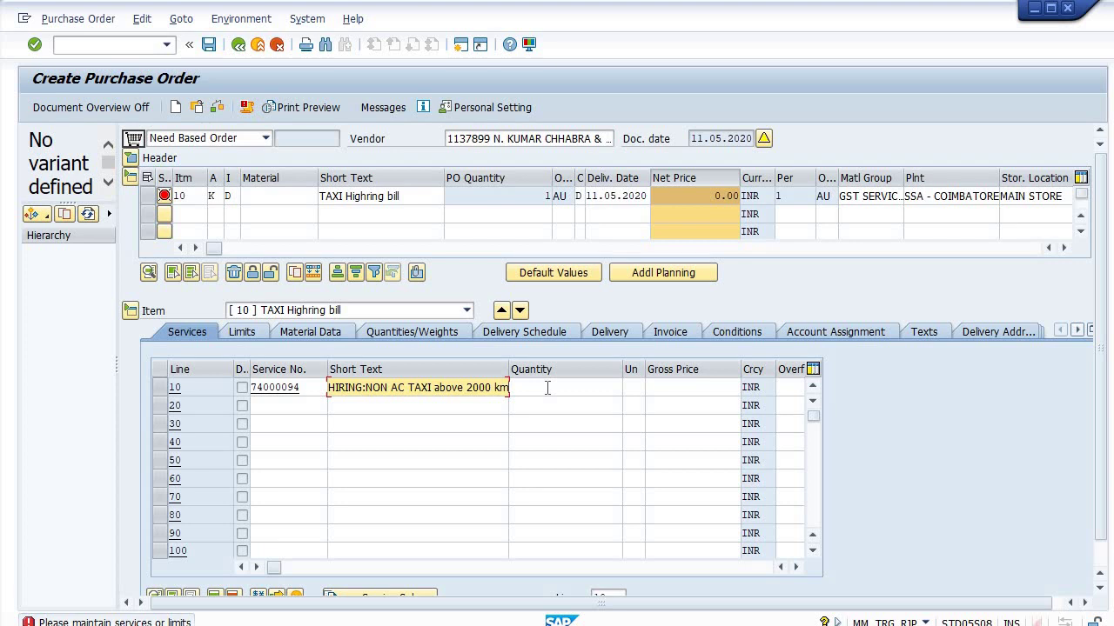
- Set the quantity of service line 10 for the non-AC taxi hiring to 10000
click(548, 388)
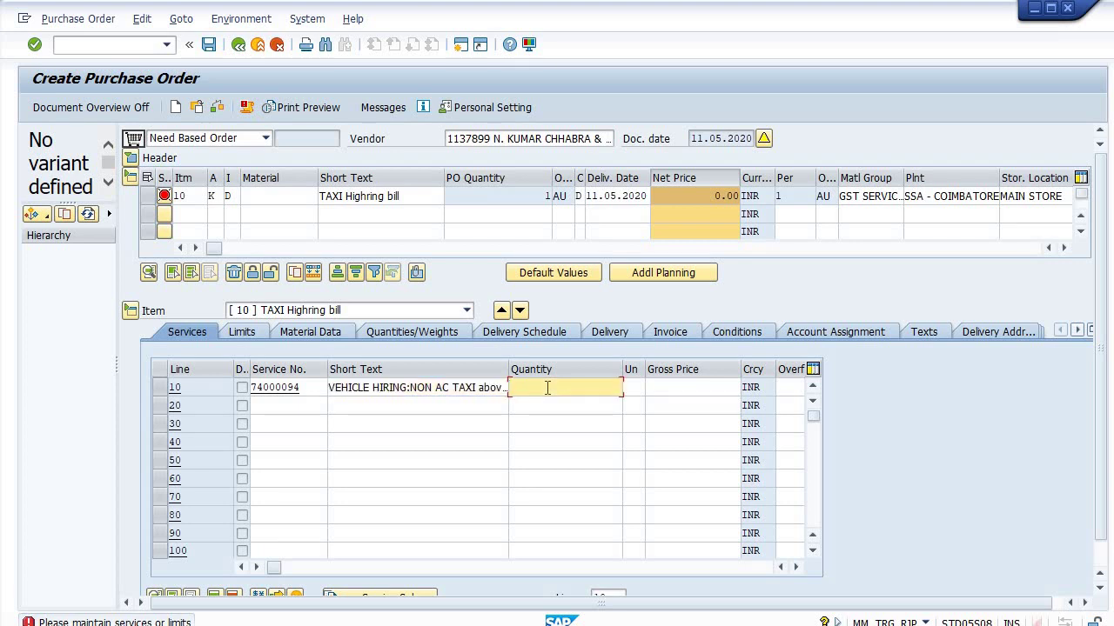
text(10000)
key(BackSpace)
key(BackSpace)
key(BackSpace)
key(BackSpace)
key(BackSpace)
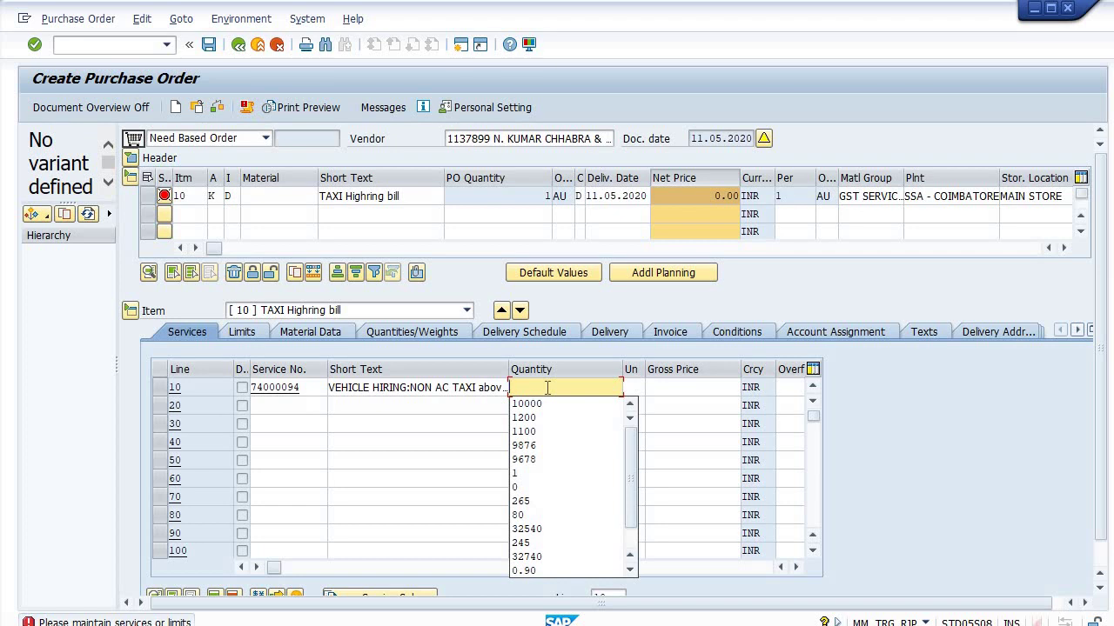
text(10000)
- Set service line 10's unit to KM and its gross price to 10
click(635, 387)
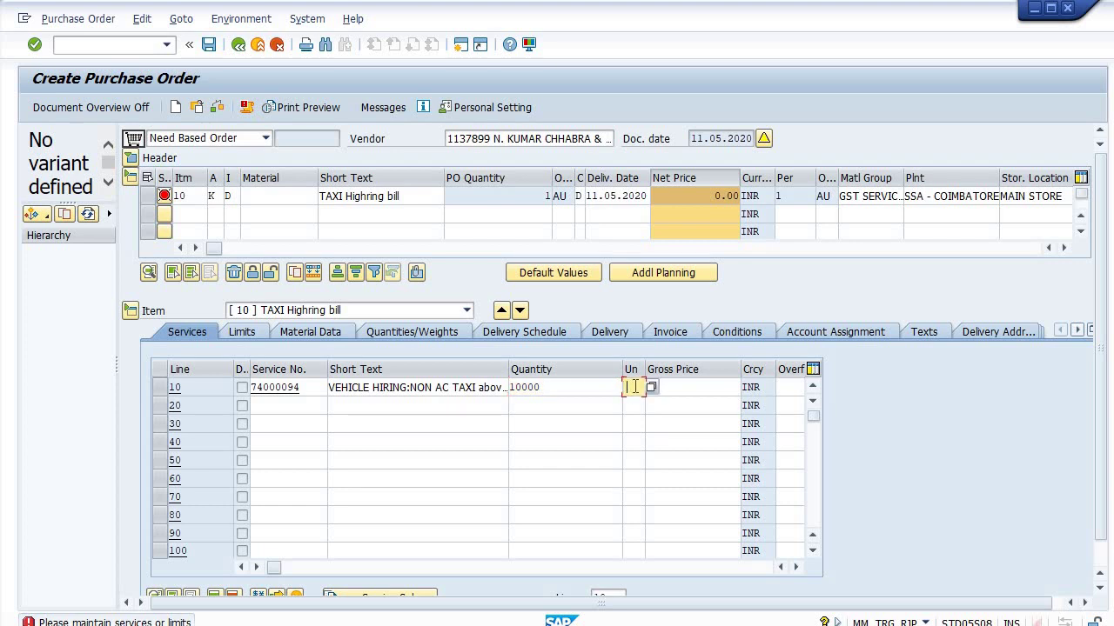
click(635, 405)
click(686, 388)
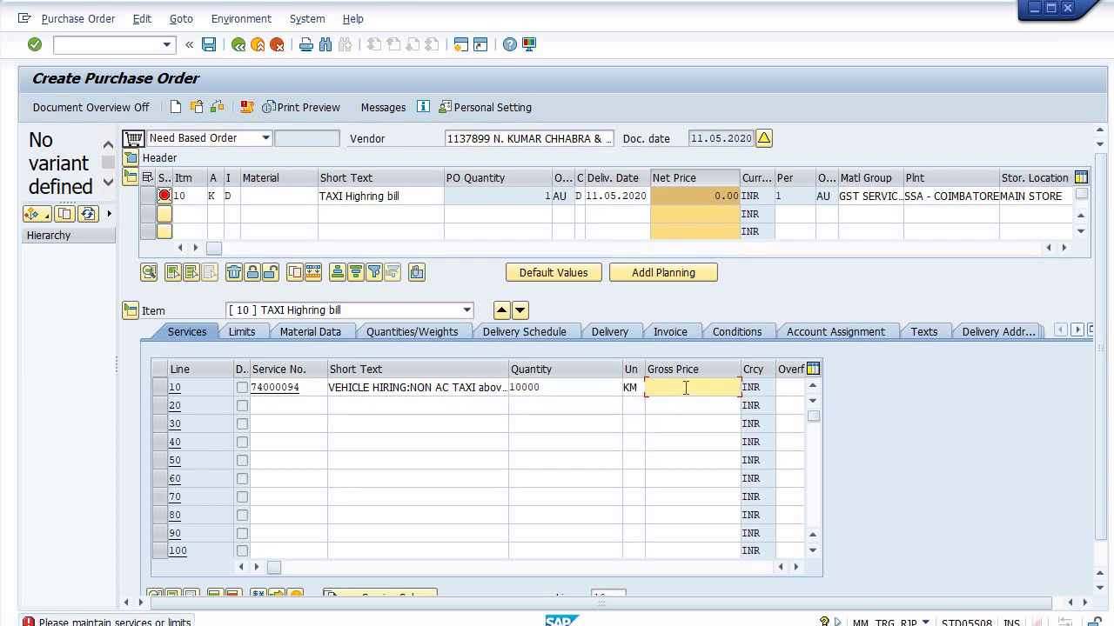
text(10)
- Assign service line 10 to G/L account 5020701 and cost center 3002101, and confirm the account assignment
drag(276, 565, 379, 569)
click(442, 567)
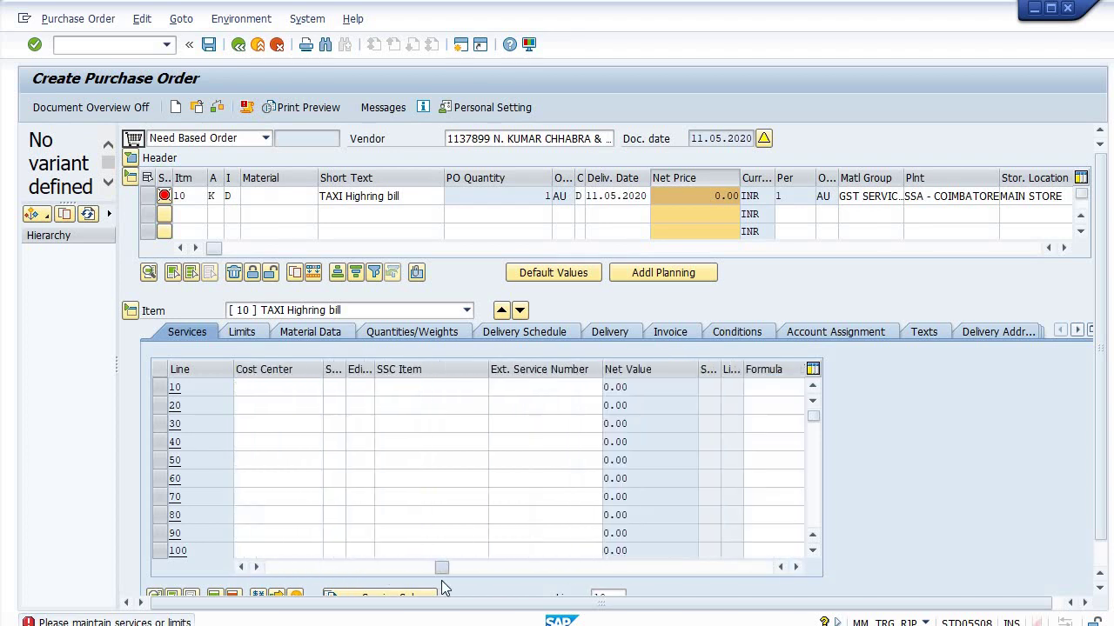
click(837, 332)
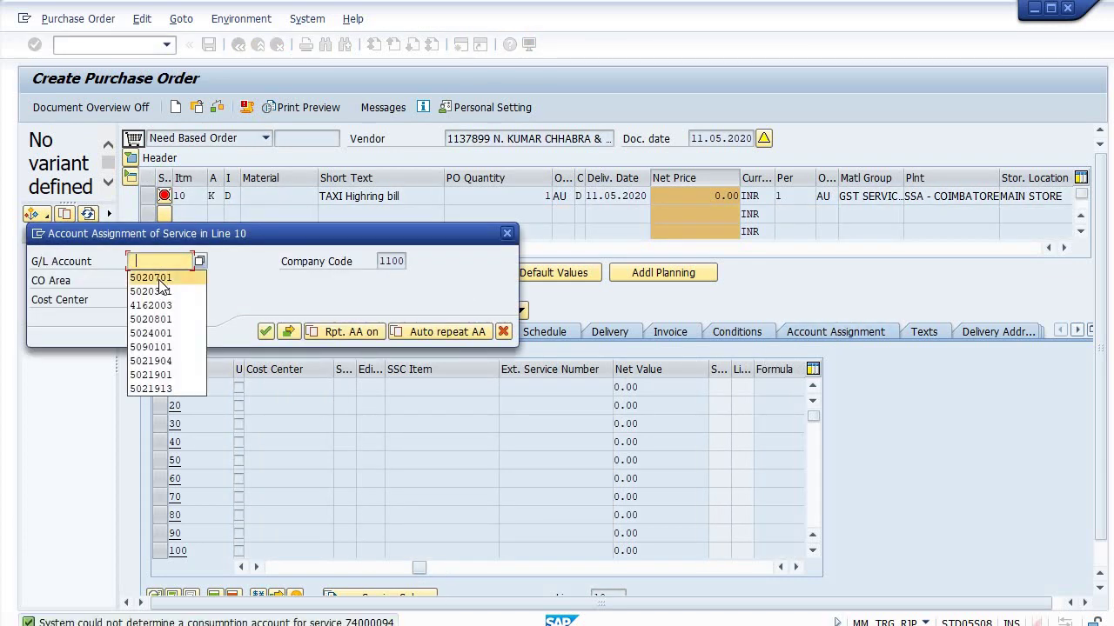
click(156, 279)
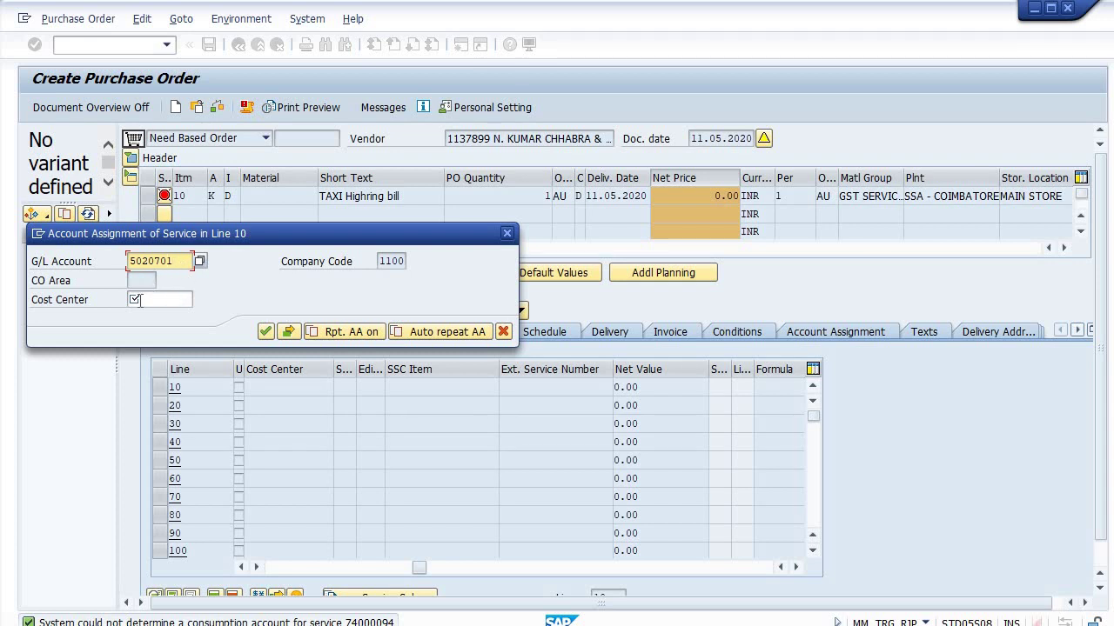
click(154, 301)
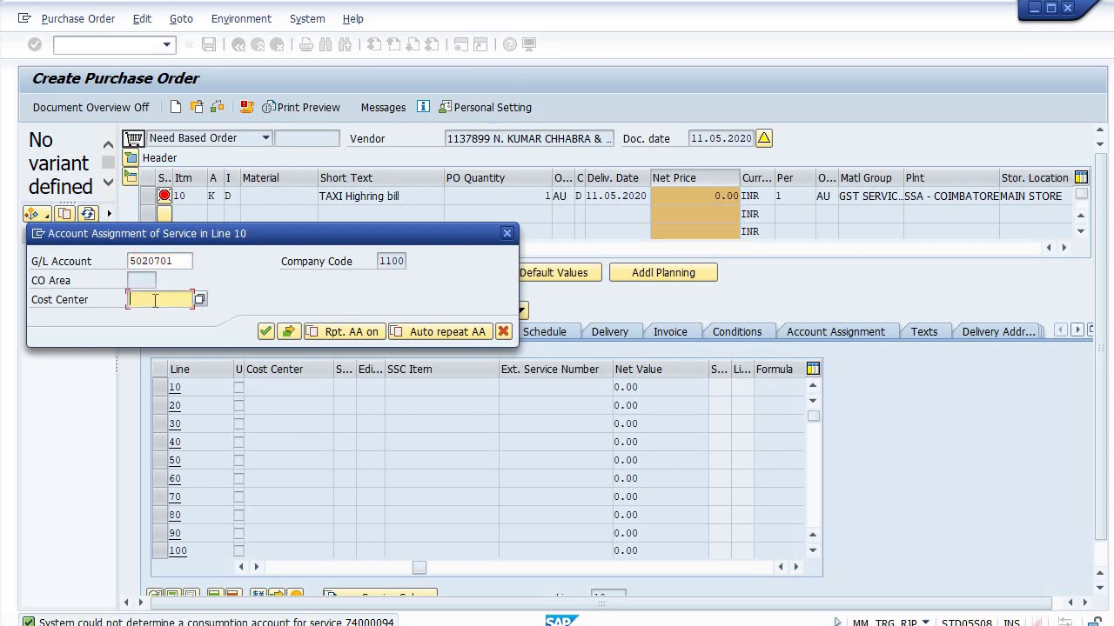
text(300)
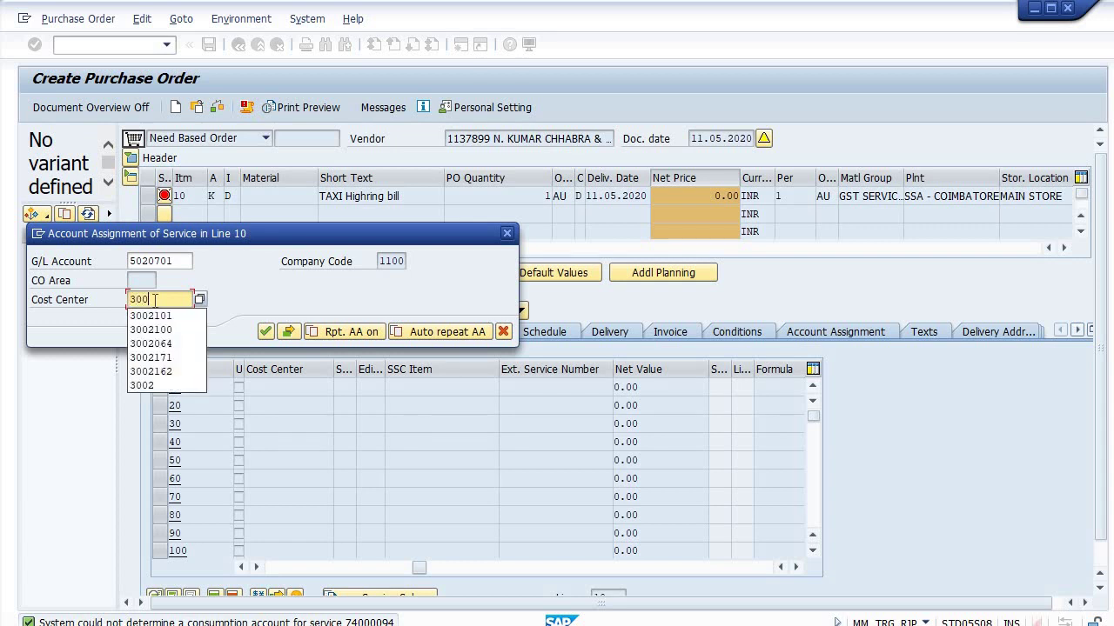
click(150, 316)
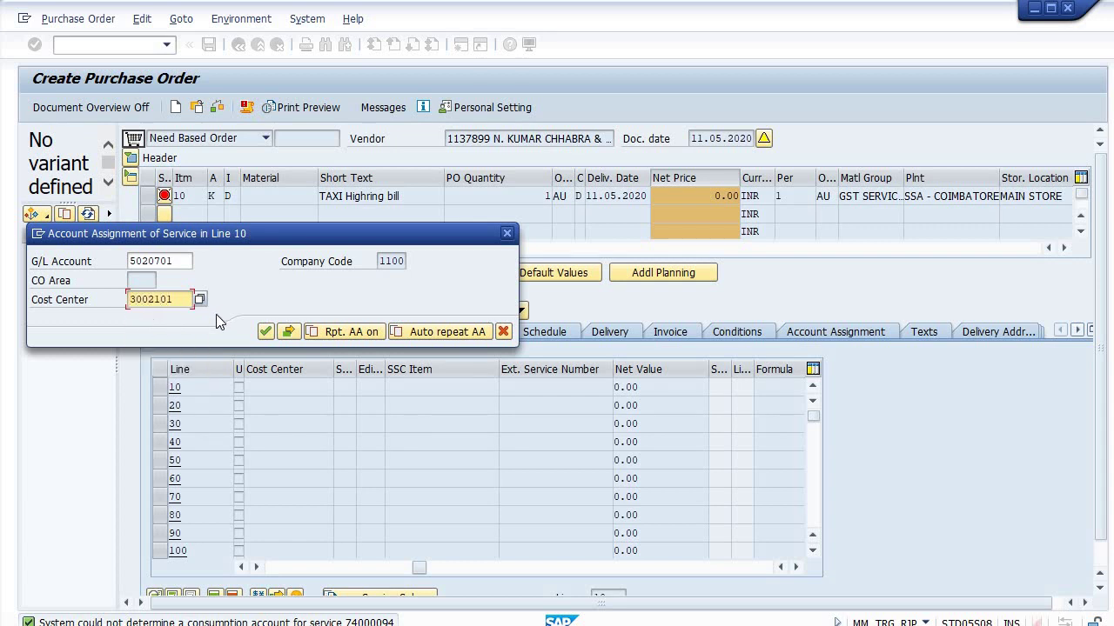
click(264, 331)
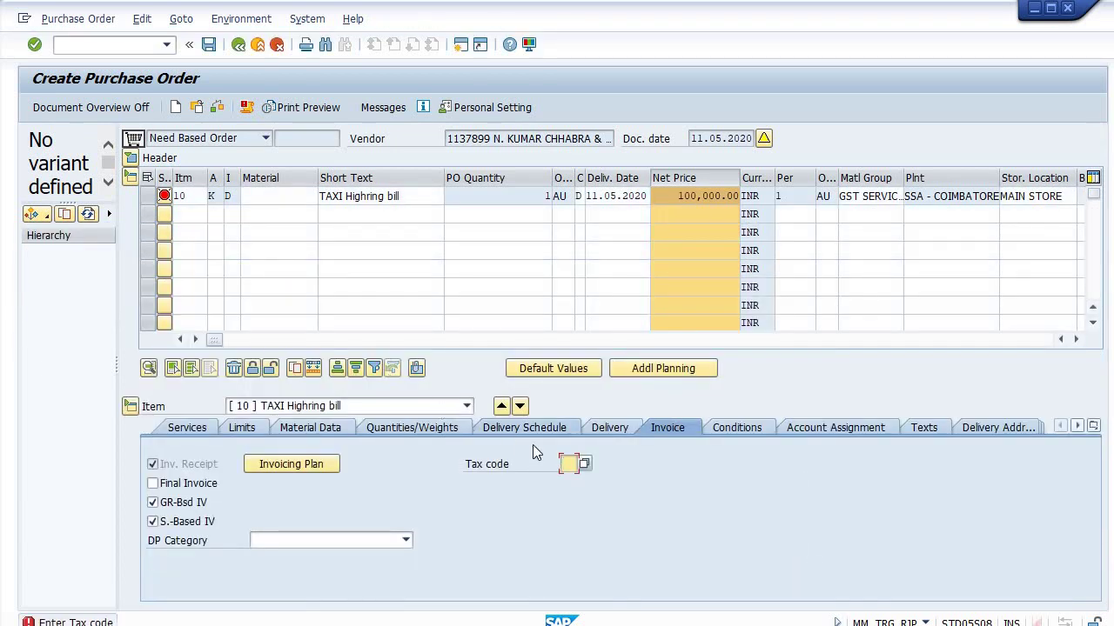
- Choose tax code I6, INPUT-ACROSS INDIA (IGST -Exempt), for the item's invoice data
click(566, 465)
click(585, 463)
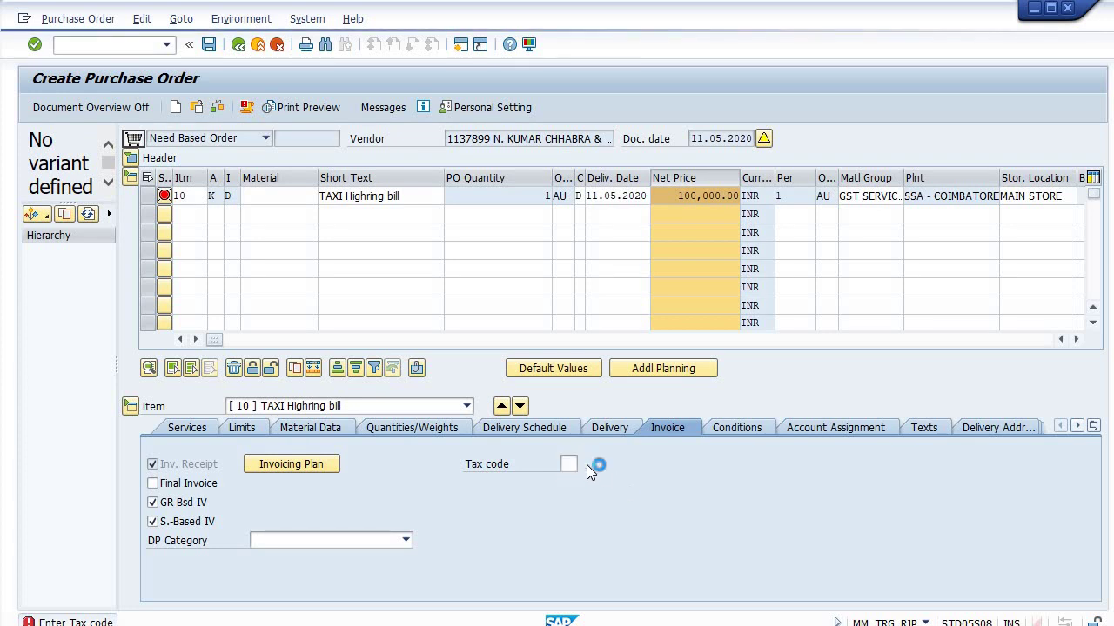
scroll(343, 298, down, 15)
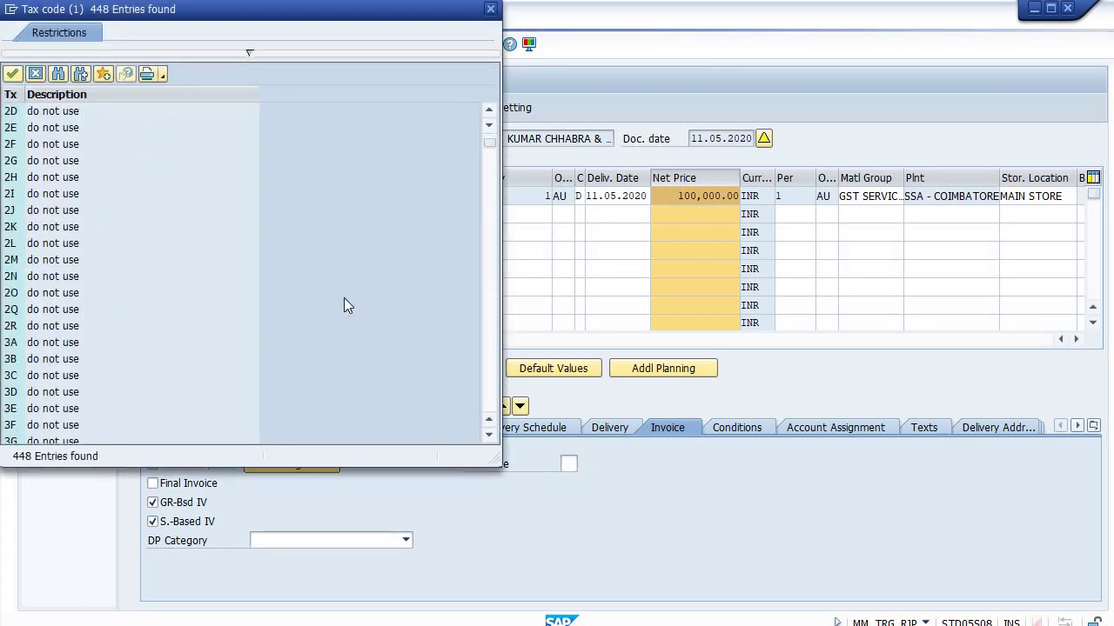
scroll(343, 318, down, 3)
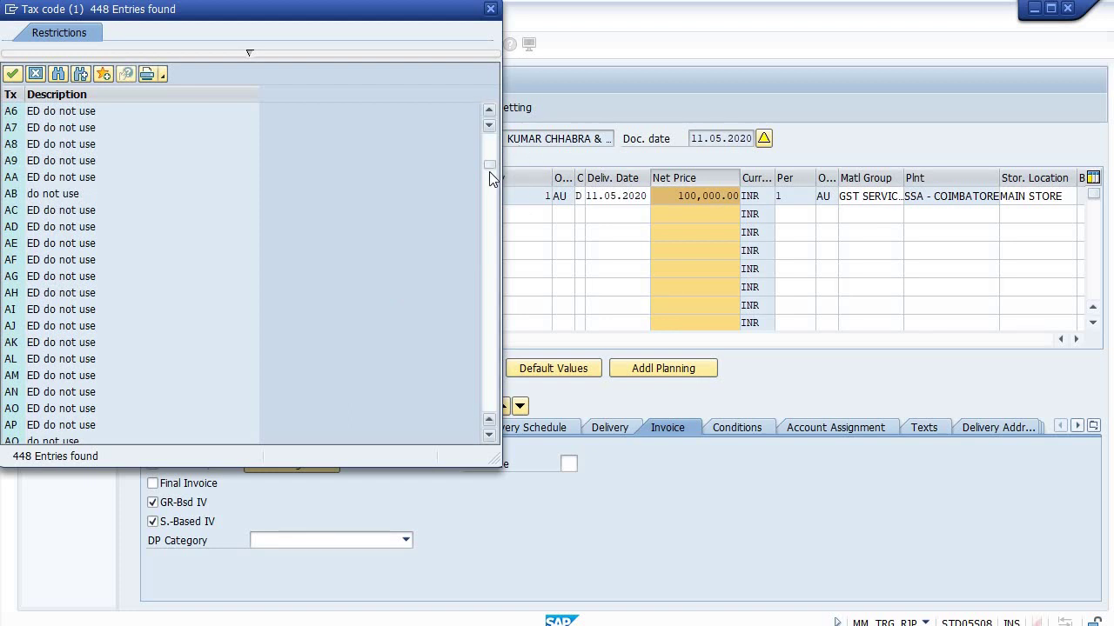
drag(490, 174, 490, 301)
scroll(124, 304, up, 3)
scroll(124, 304, down, 4)
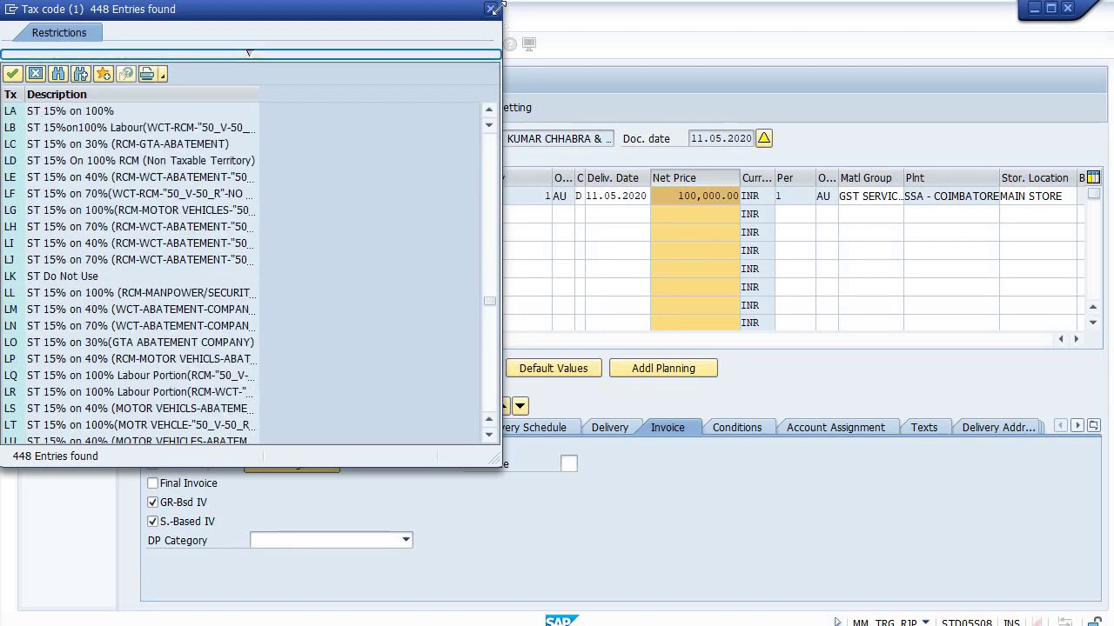
scroll(279, 301, down, 1)
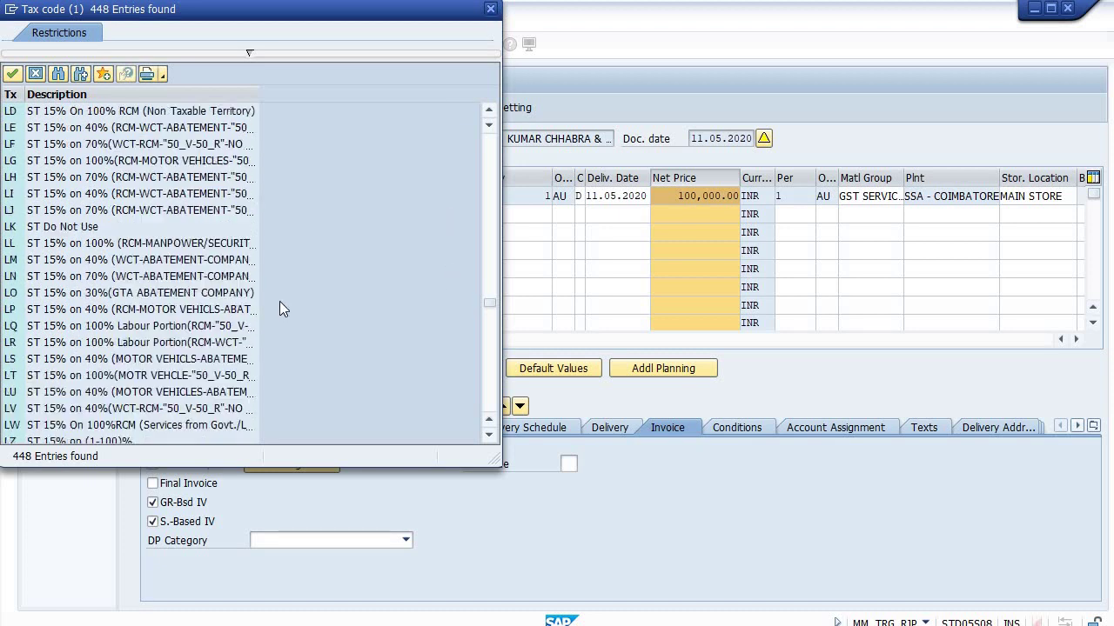
scroll(281, 298, up, 5)
scroll(285, 293, up, 5)
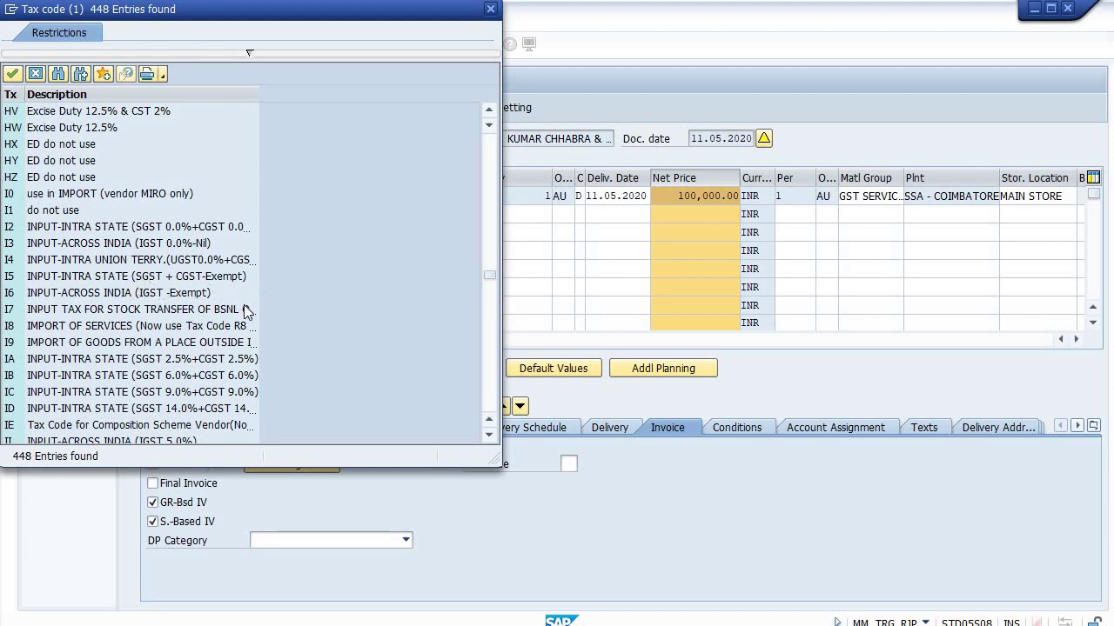
double_click(128, 296)
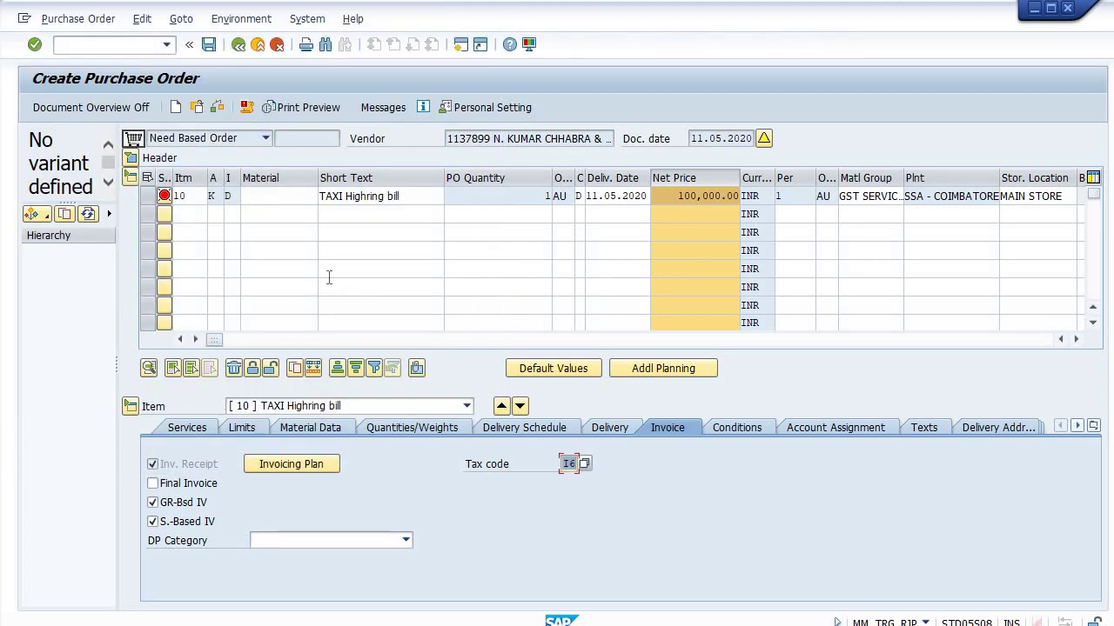
- Set the tax code in the service details of line 10 to I6 and confirm the details
click(177, 430)
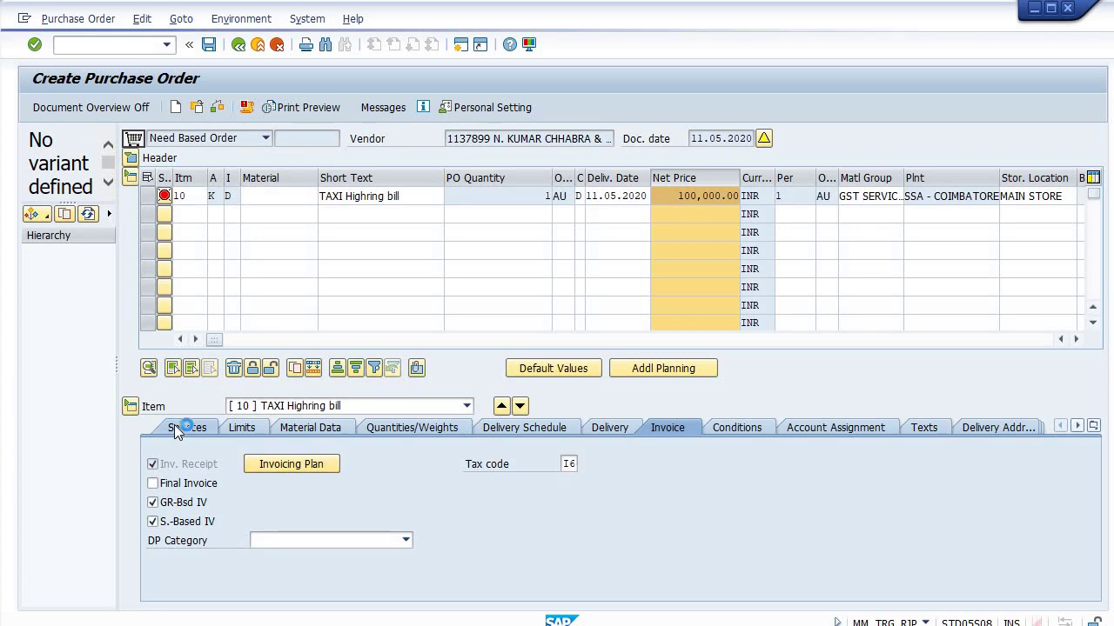
click(168, 387)
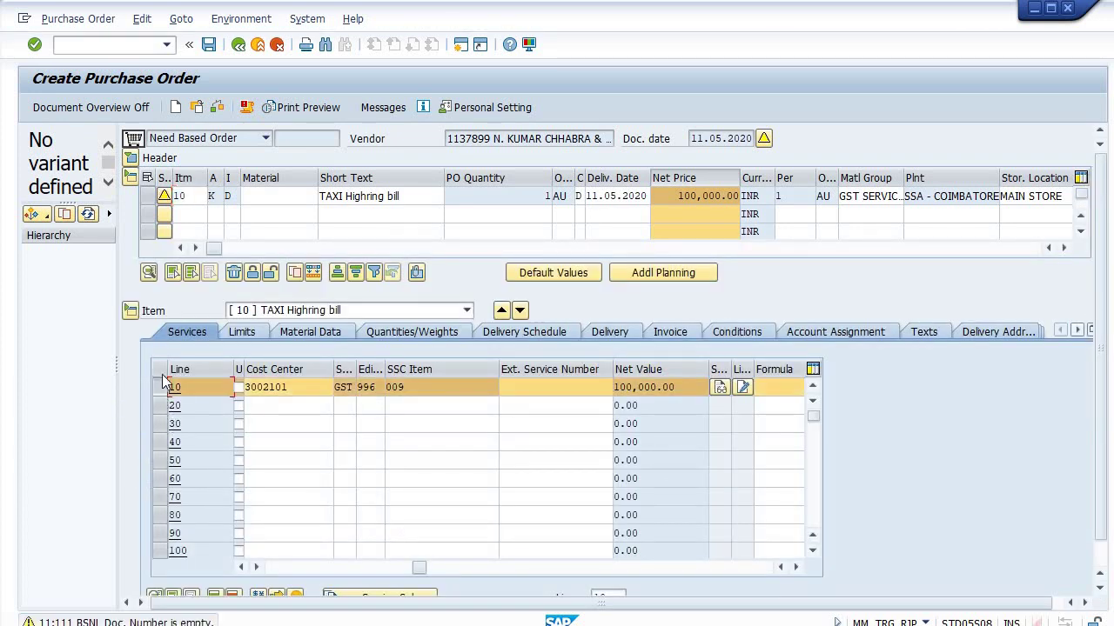
click(1100, 575)
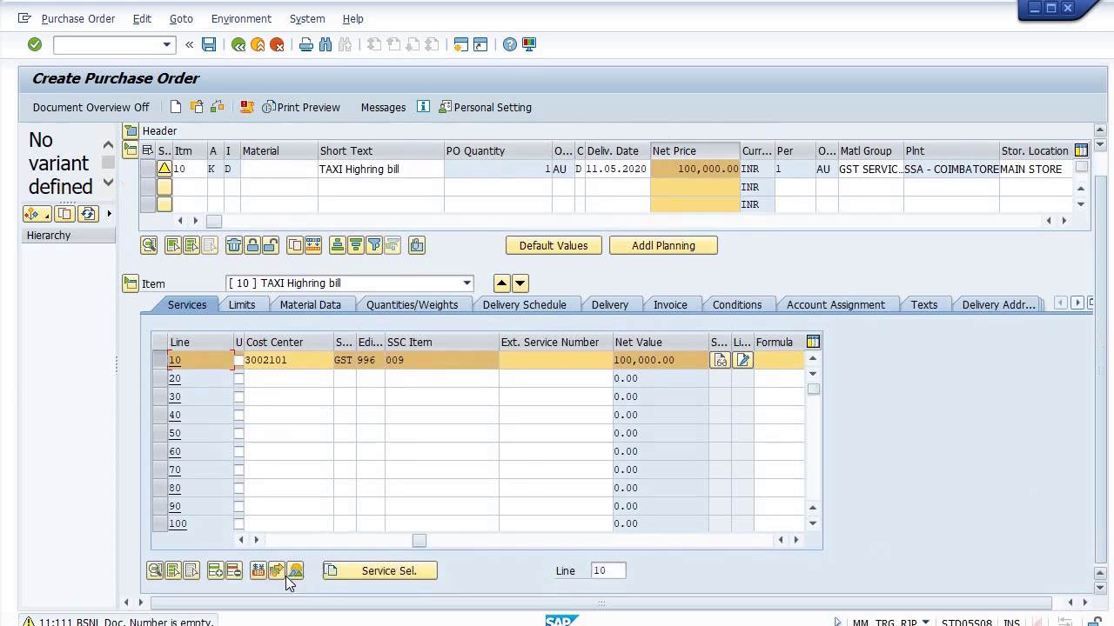
click(154, 570)
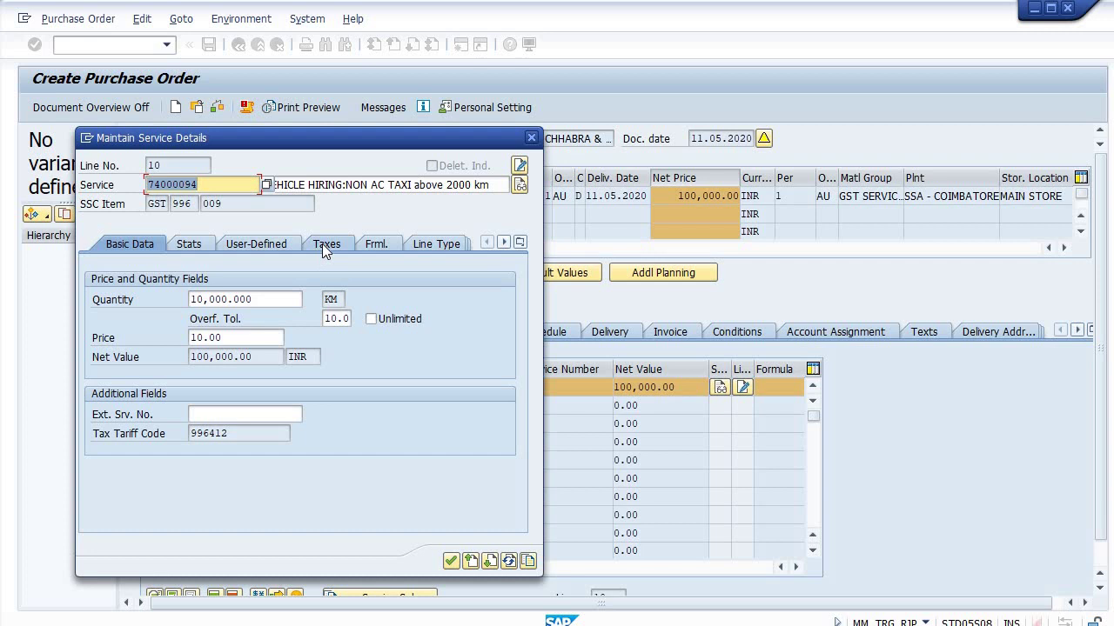
click(326, 246)
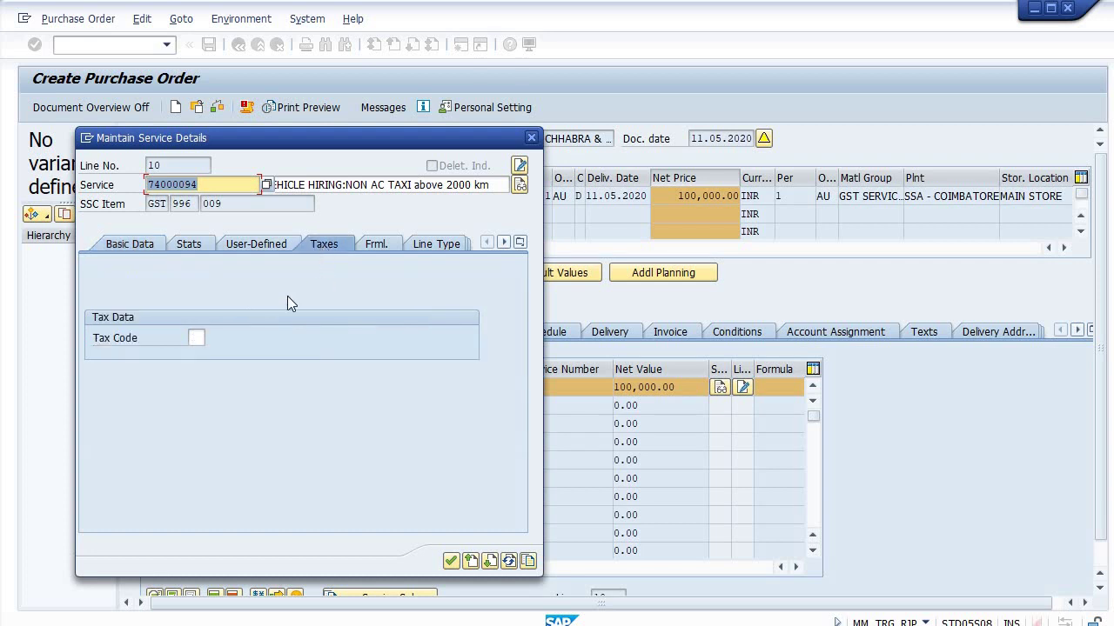
click(194, 338)
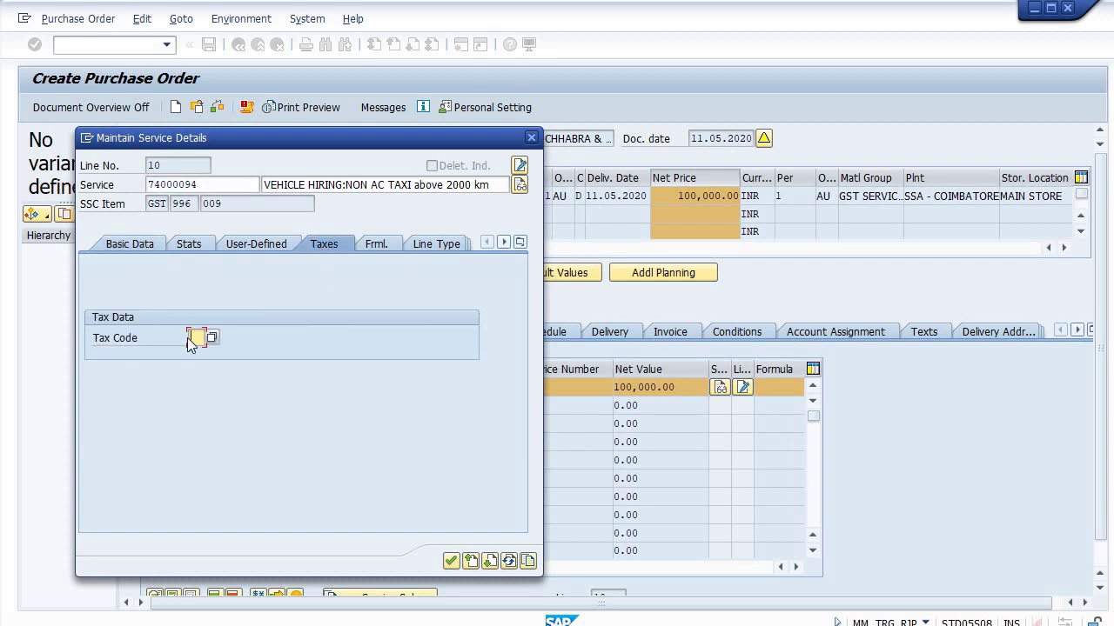
text(I6)
click(452, 561)
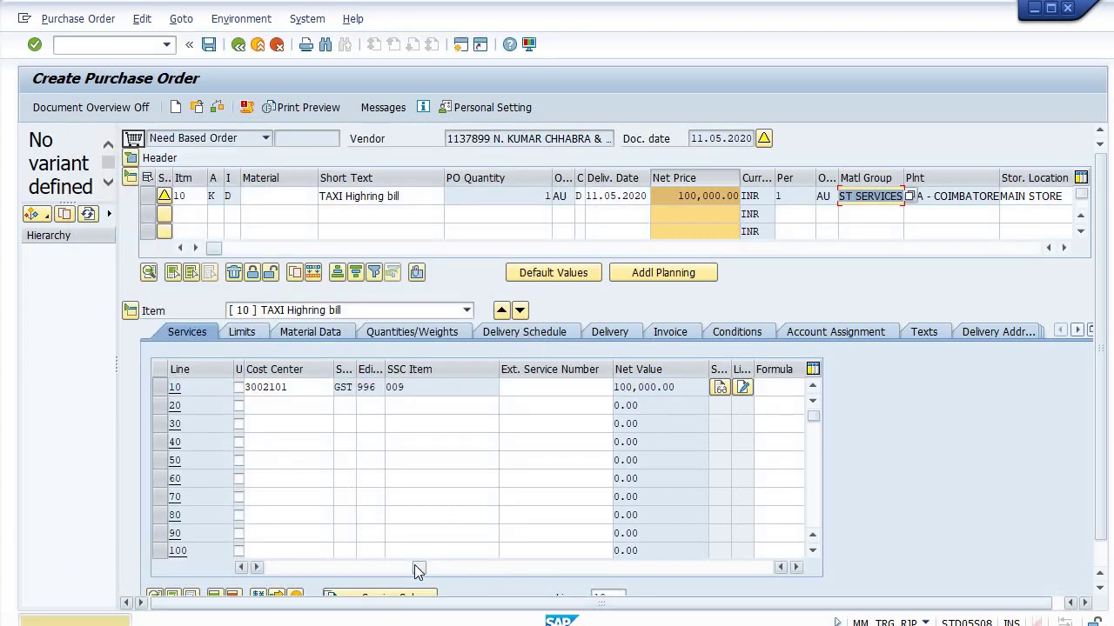
- Enter service number 71000029 with the short text TOLL CHARGES on service line 20
drag(417, 567, 224, 567)
click(293, 407)
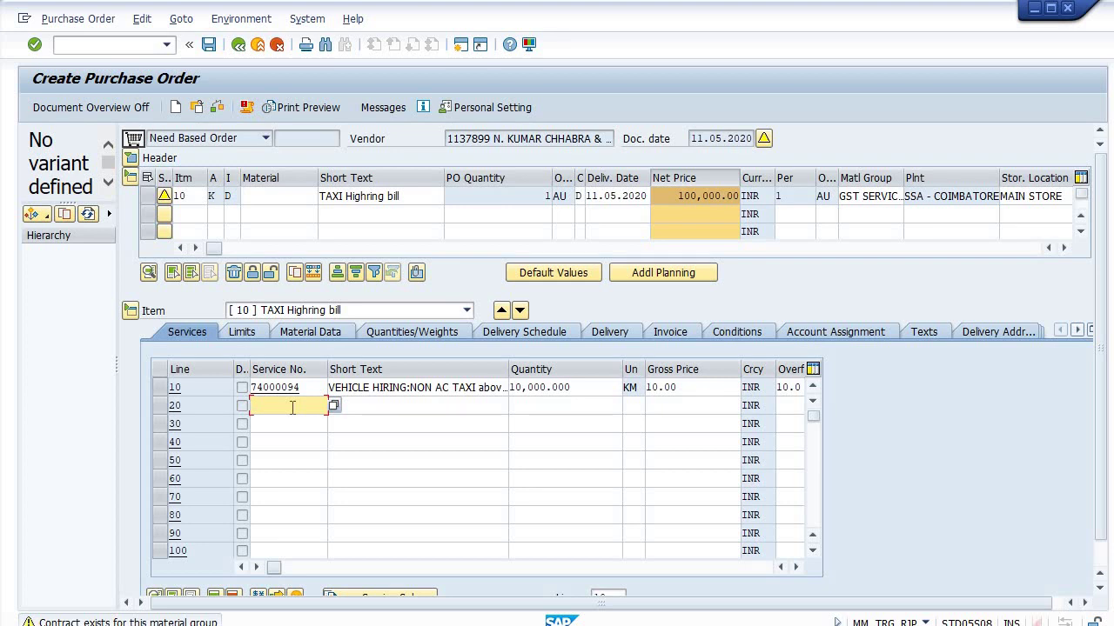
click(294, 408)
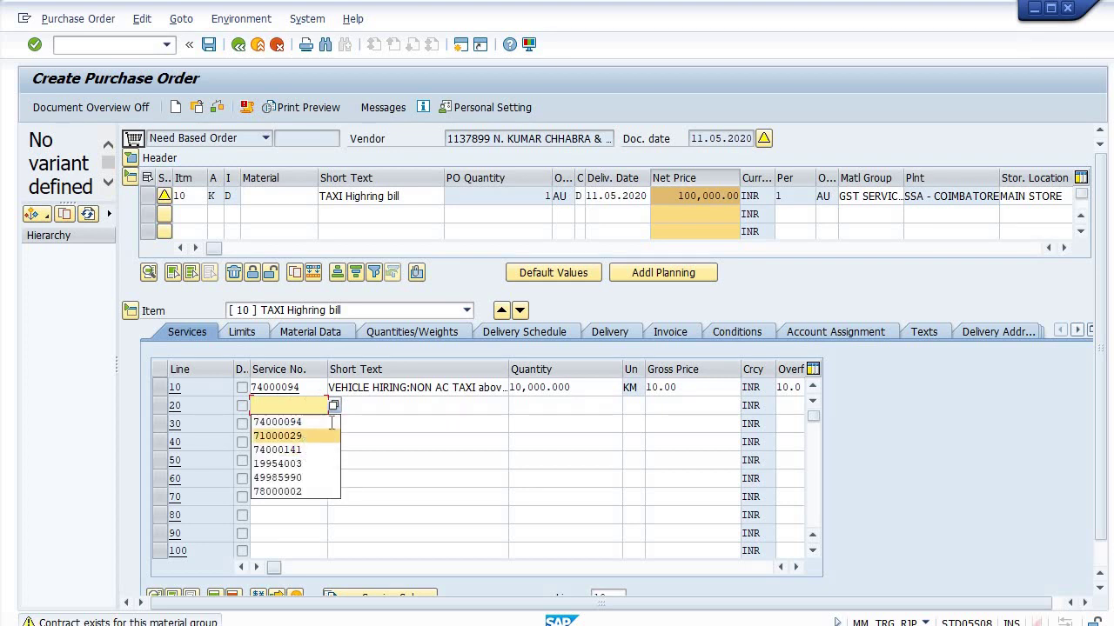
click(278, 436)
click(356, 402)
text(TOLL CHARGES)
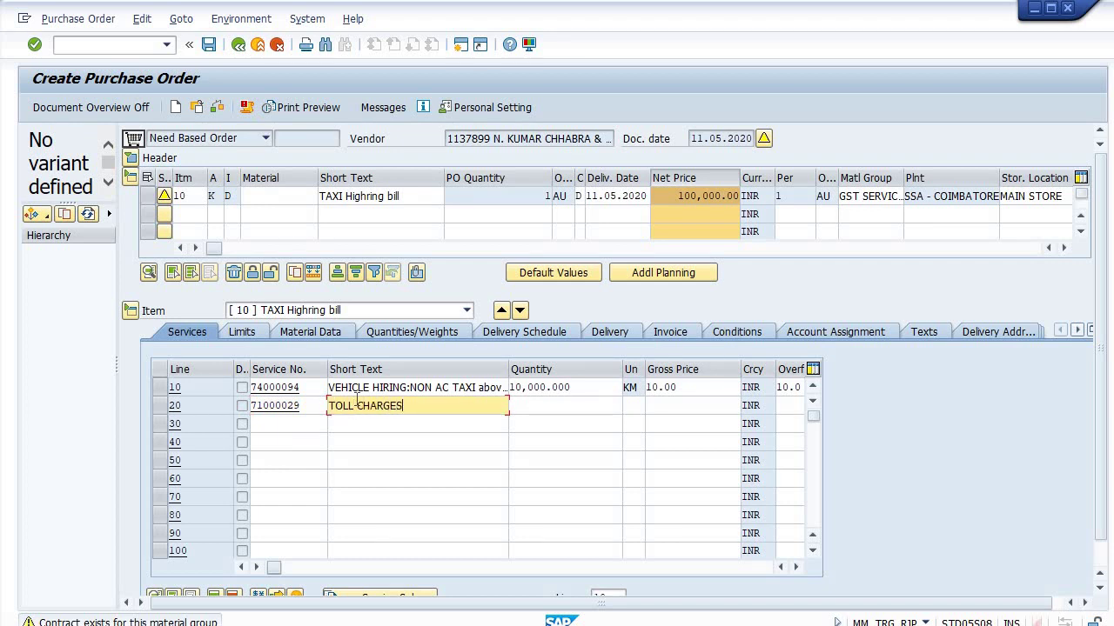
- Set the toll charges line's quantity to 1000, its unit to MON and its gross price to 1
click(539, 410)
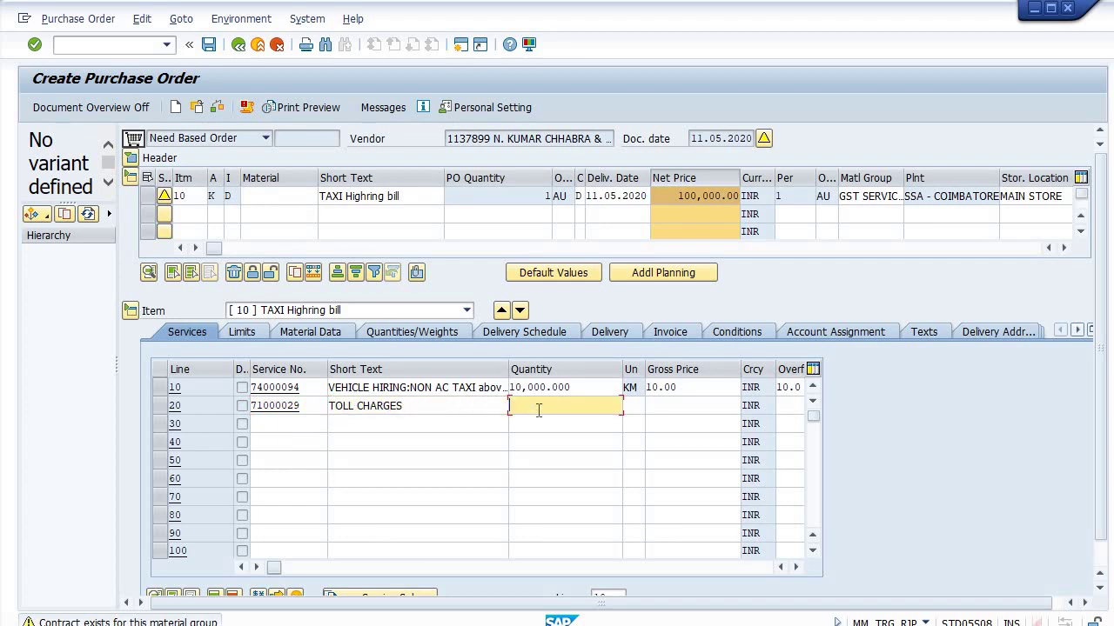
text(100)
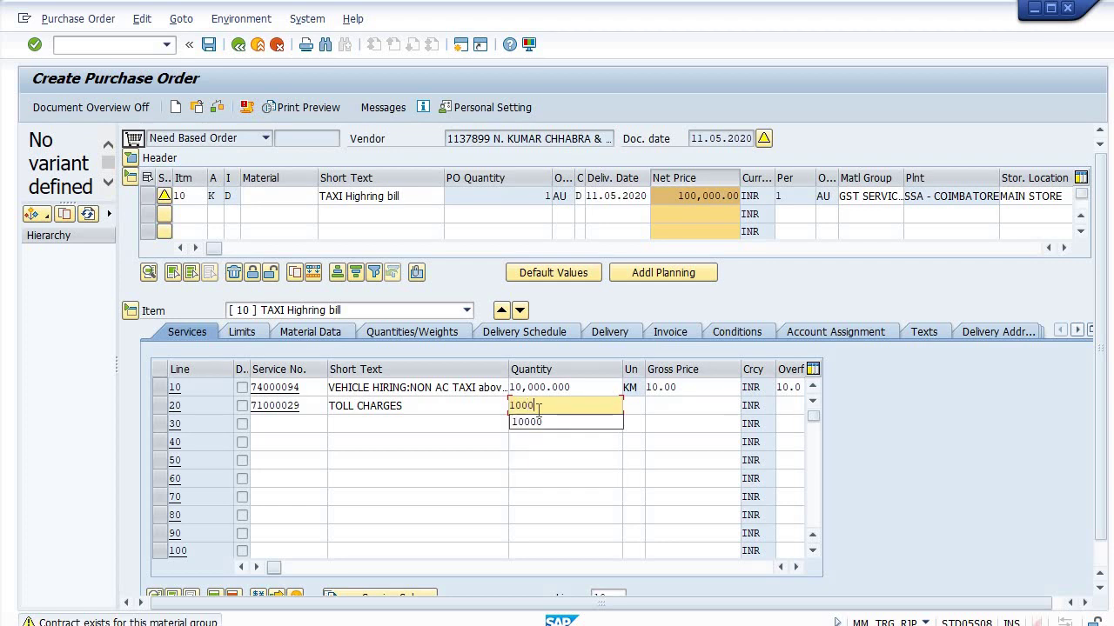
text(0)
click(639, 405)
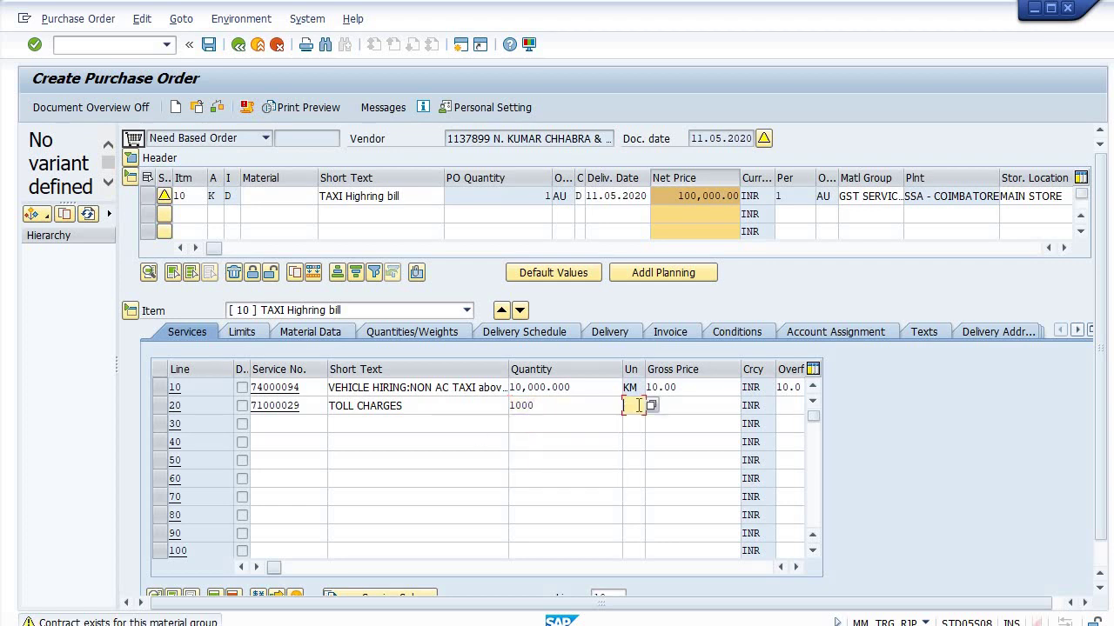
text(ON)
click(669, 404)
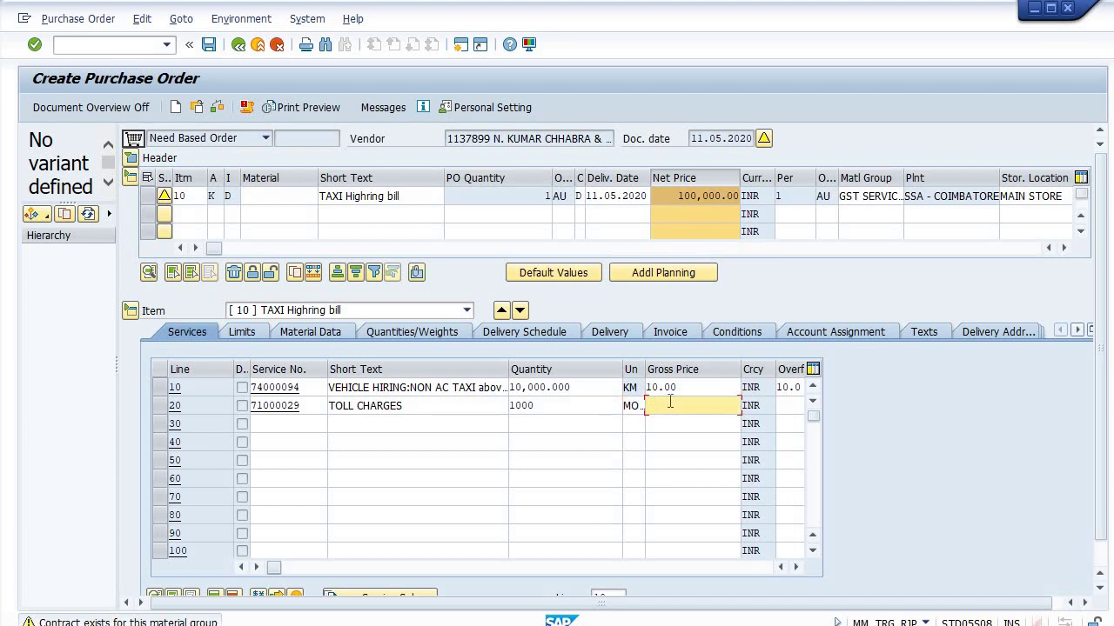
text(1)
- Assign the toll charges line to G/L account 5020701 and cost center 3002101, confirming the account assignment
drag(275, 568, 346, 566)
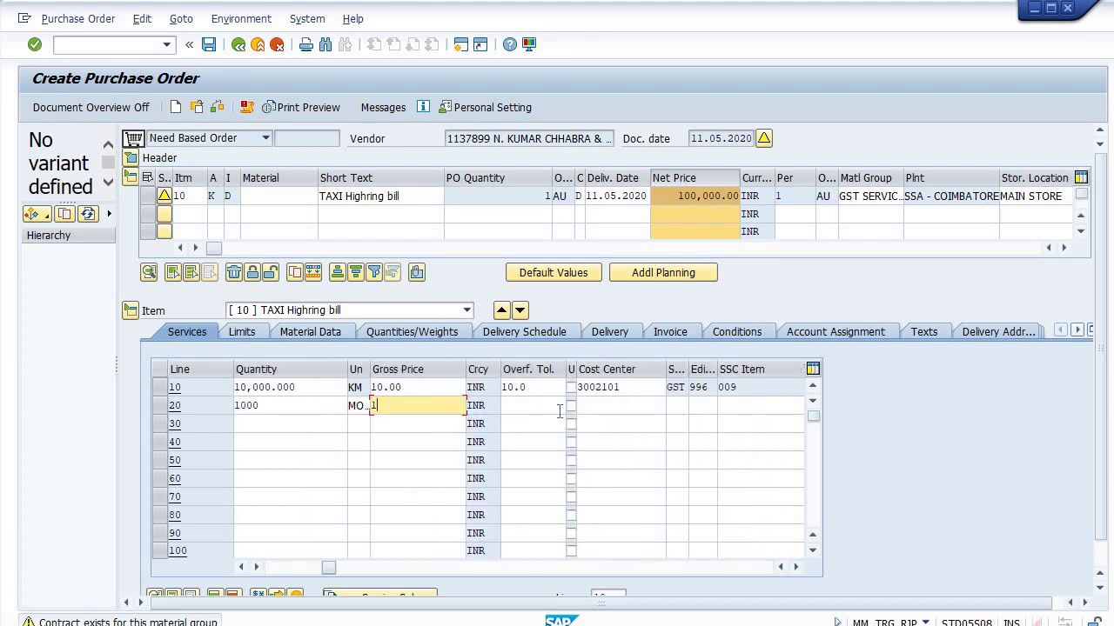
click(798, 332)
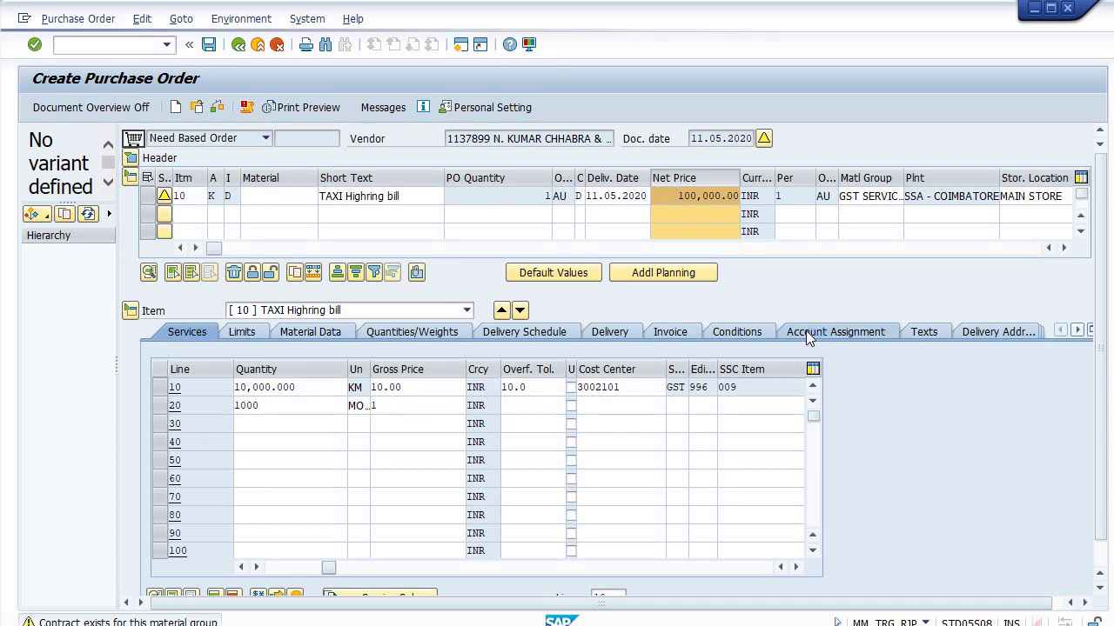
text(5)
click(153, 302)
click(153, 299)
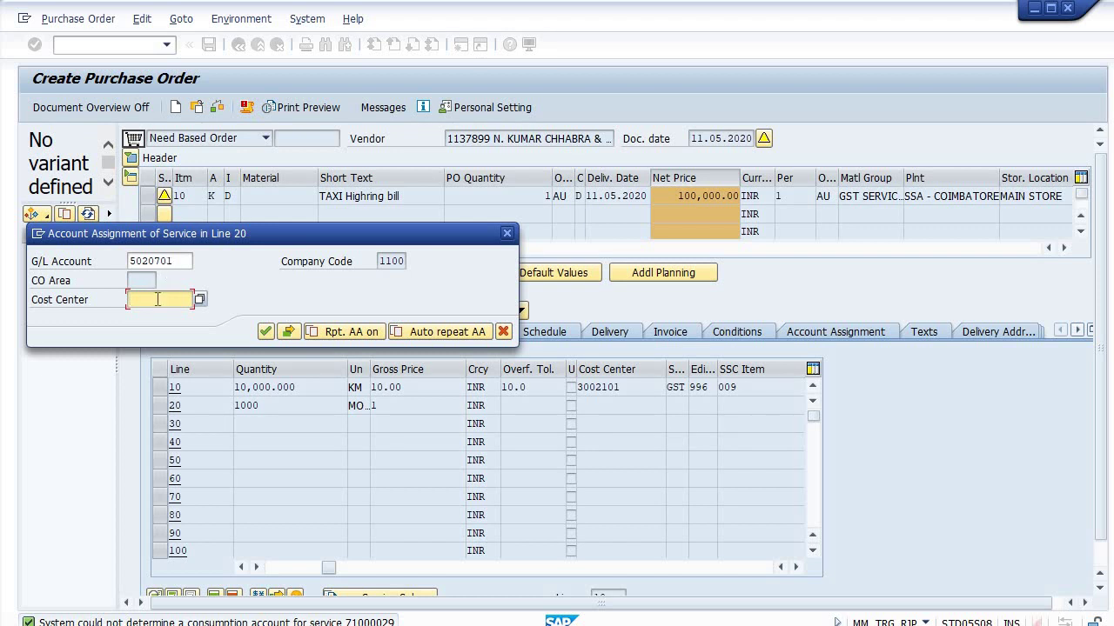
click(156, 300)
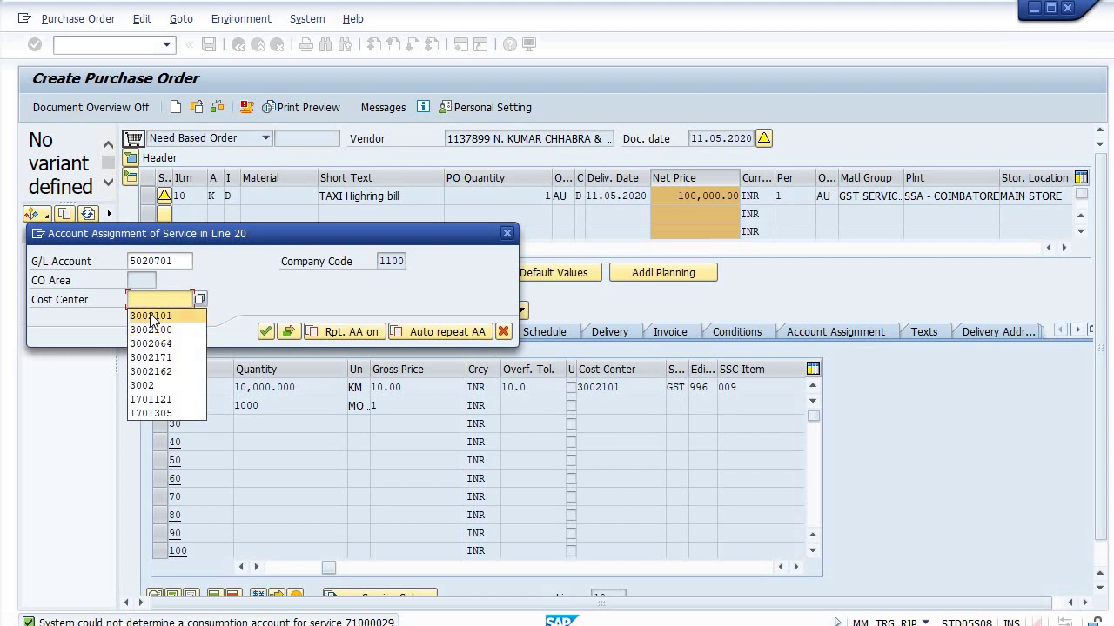
click(152, 317)
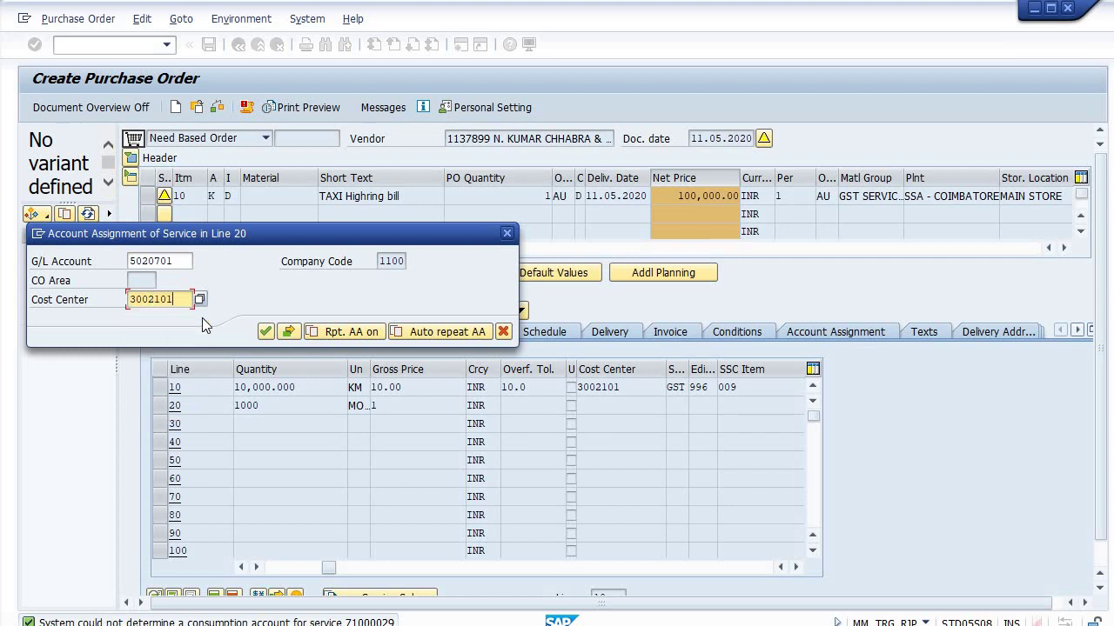
click(264, 333)
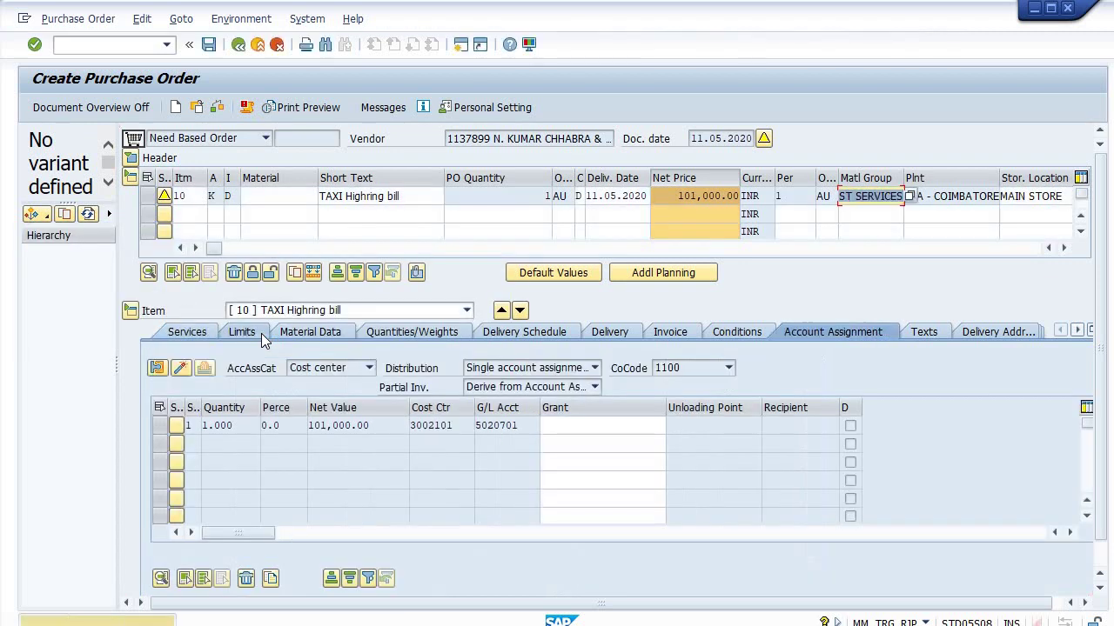
- Review the item's invoice tax data and the service master record for toll charges service 71000029
click(681, 334)
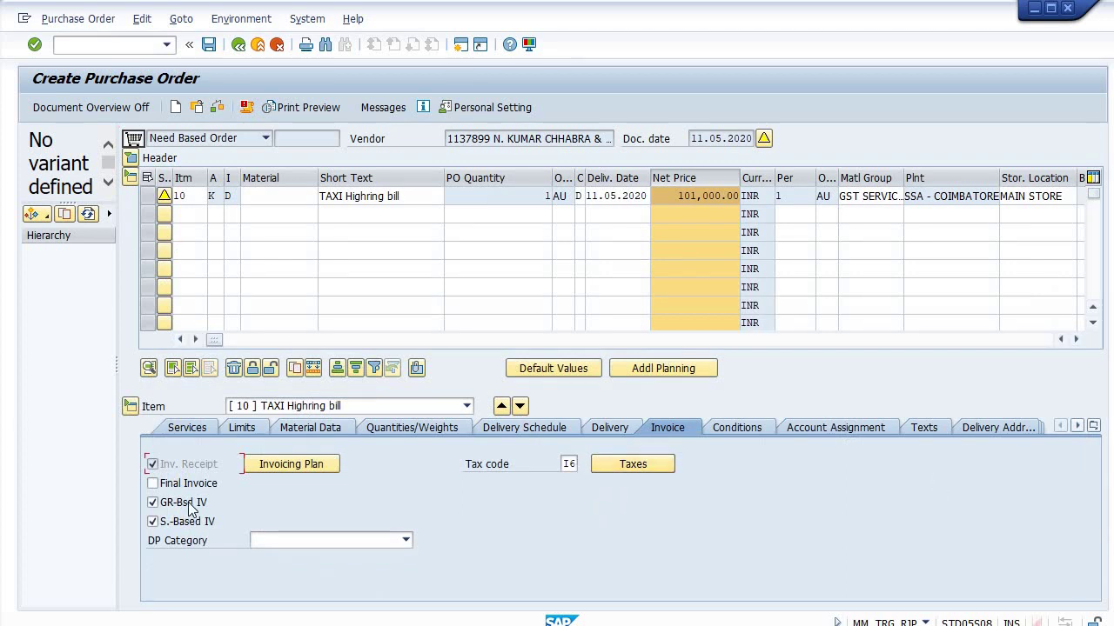
click(179, 426)
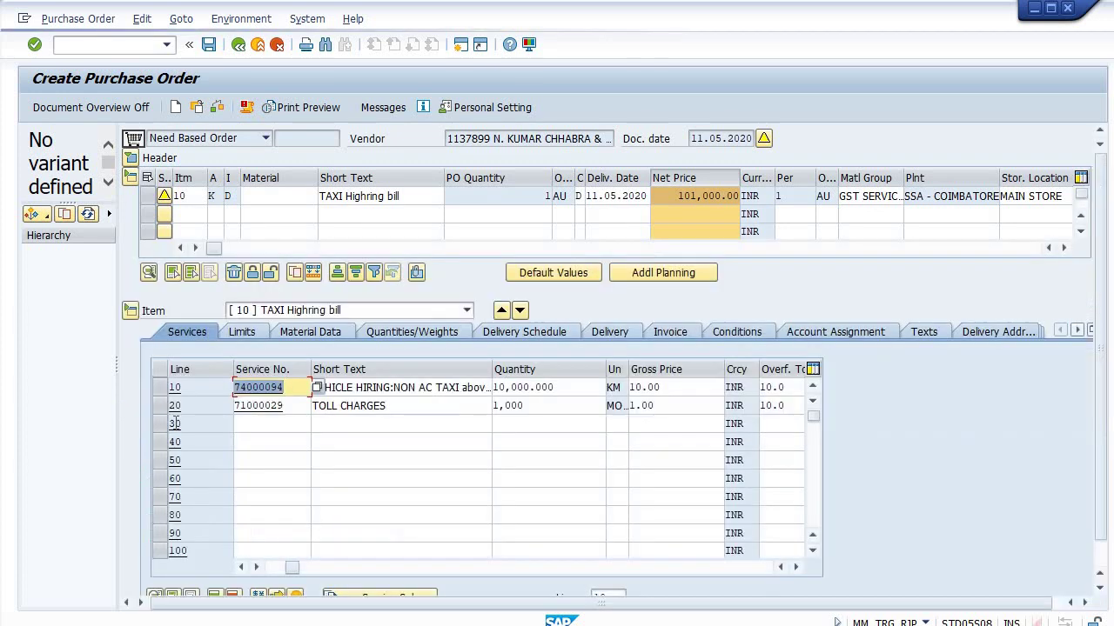
click(173, 405)
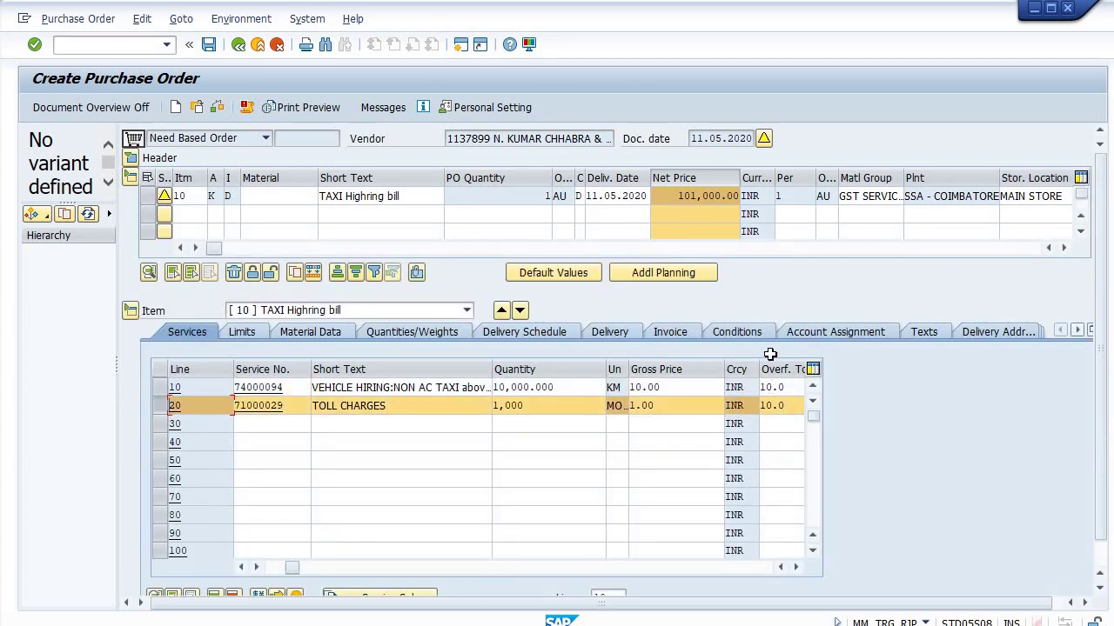
click(679, 334)
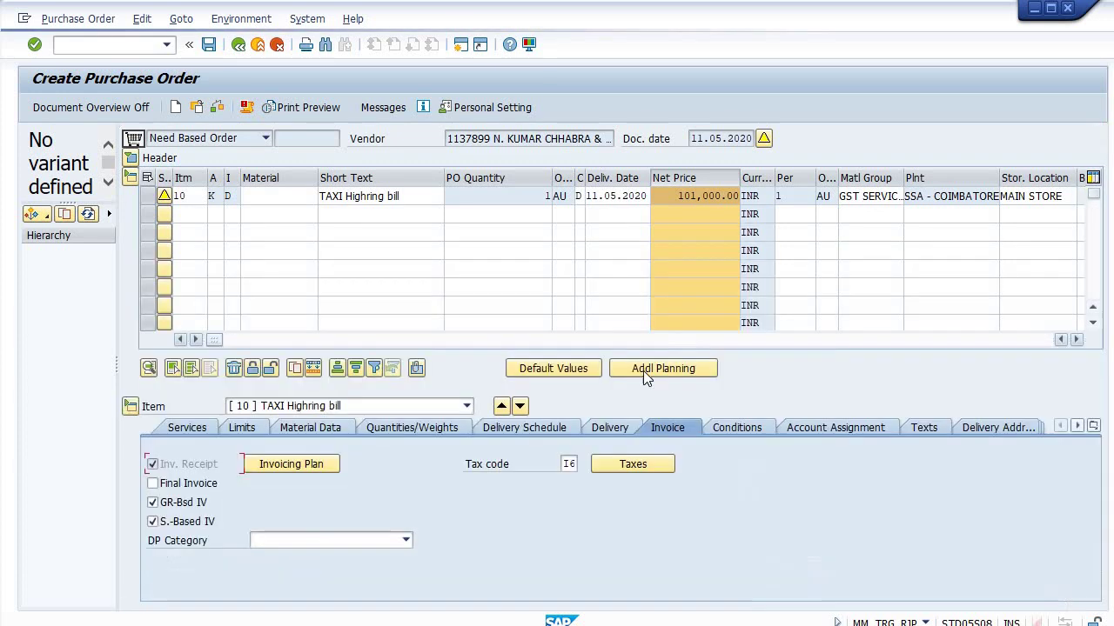
click(197, 428)
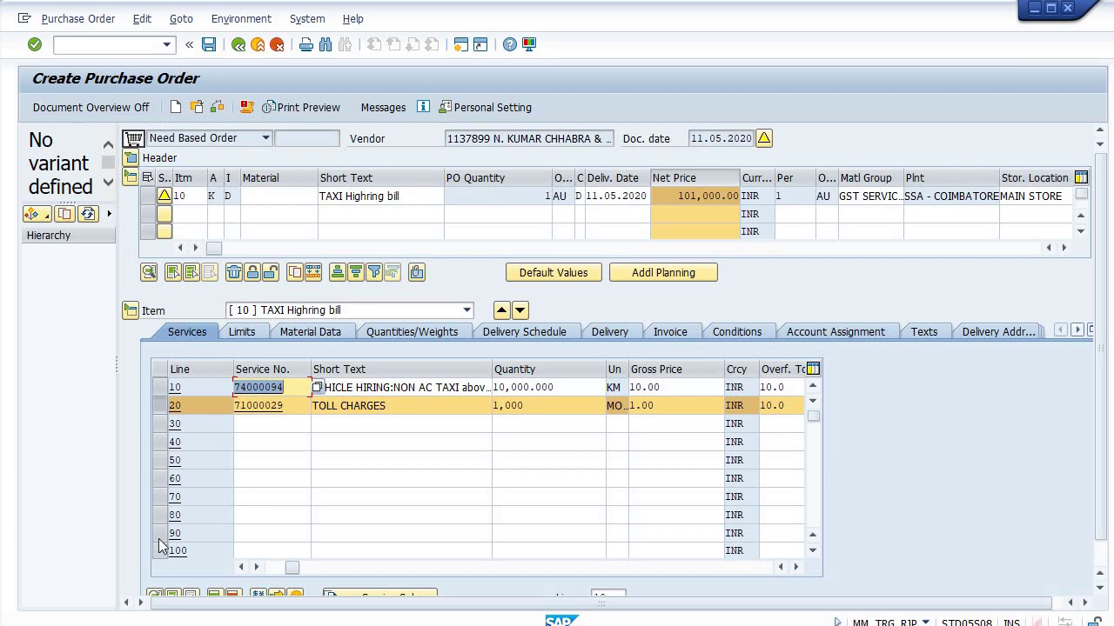
click(155, 597)
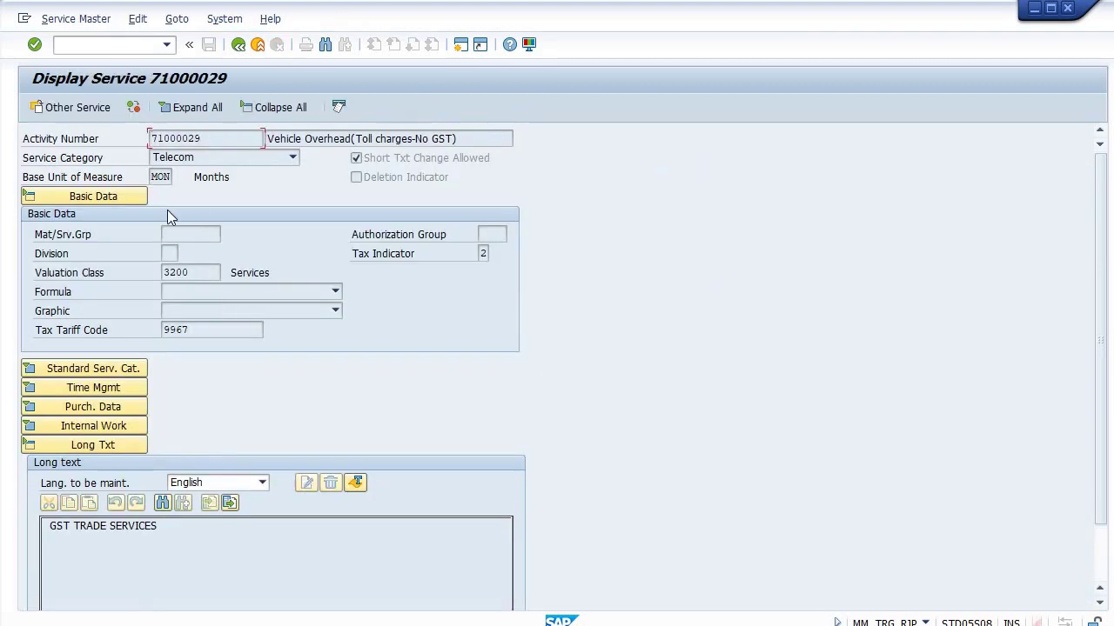
click(235, 48)
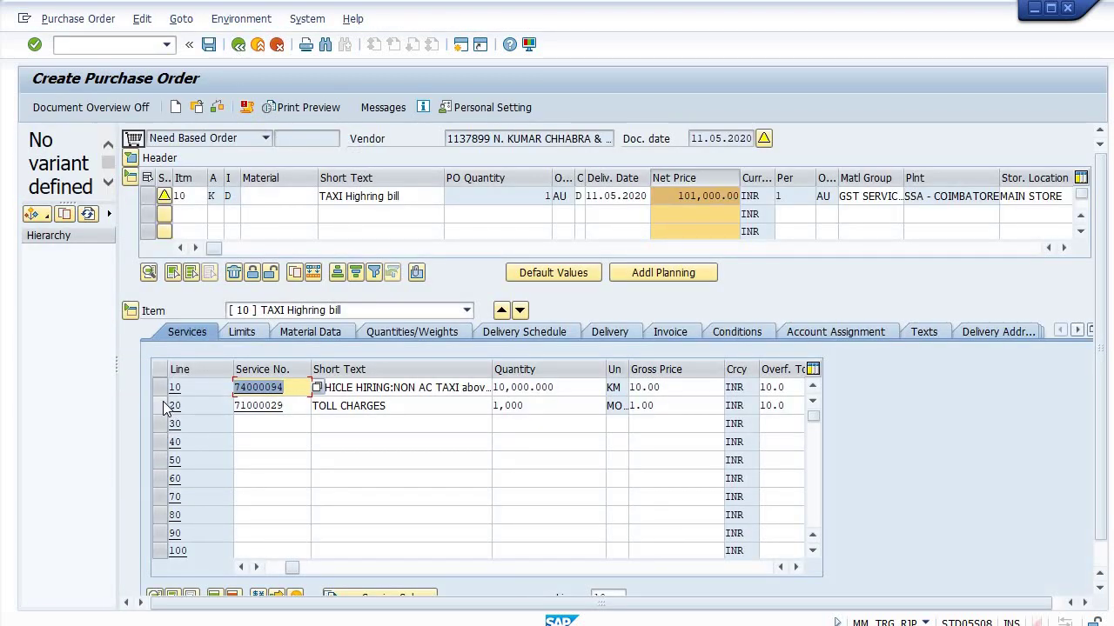
- Set the tax code in the service details of toll charges line 20 to I6 and confirm the details
click(160, 405)
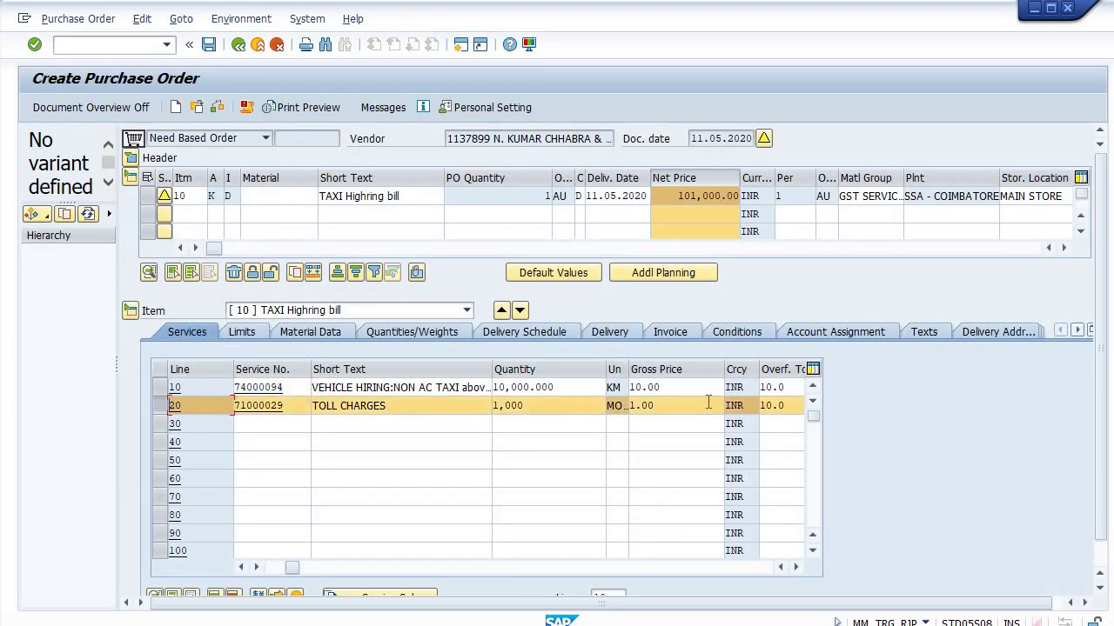
drag(1104, 462, 1105, 531)
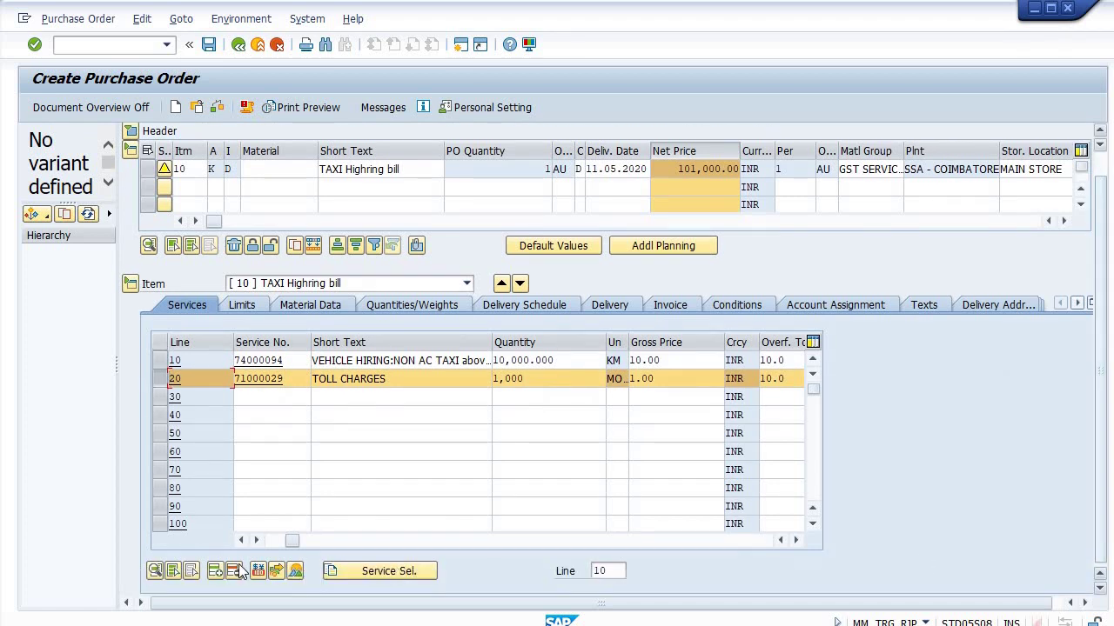
click(154, 571)
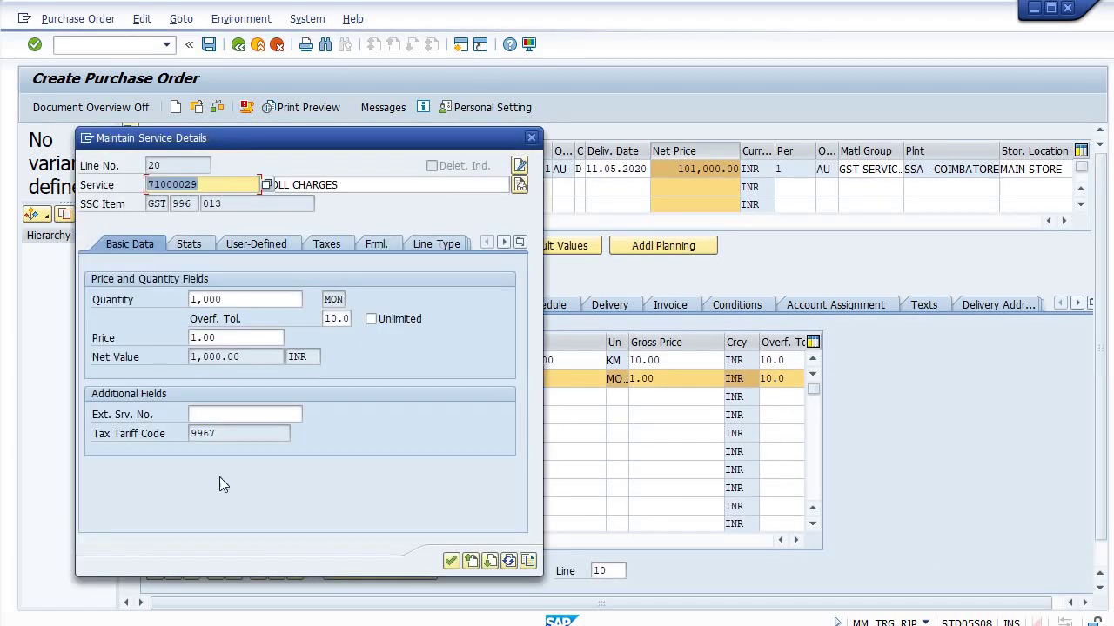
click(316, 245)
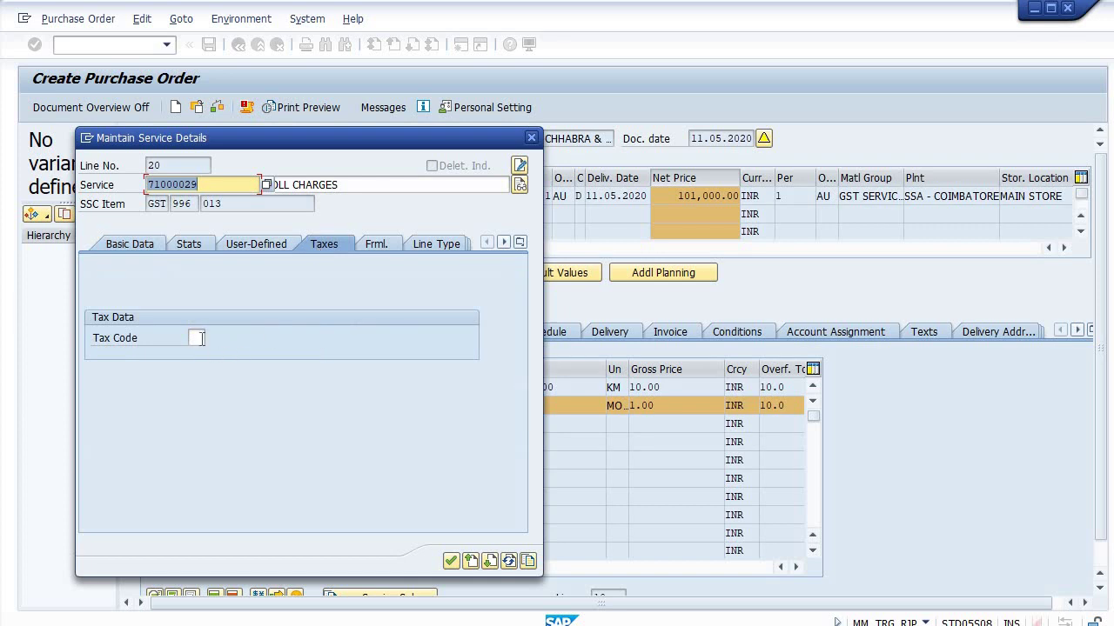
click(196, 338)
text(I)
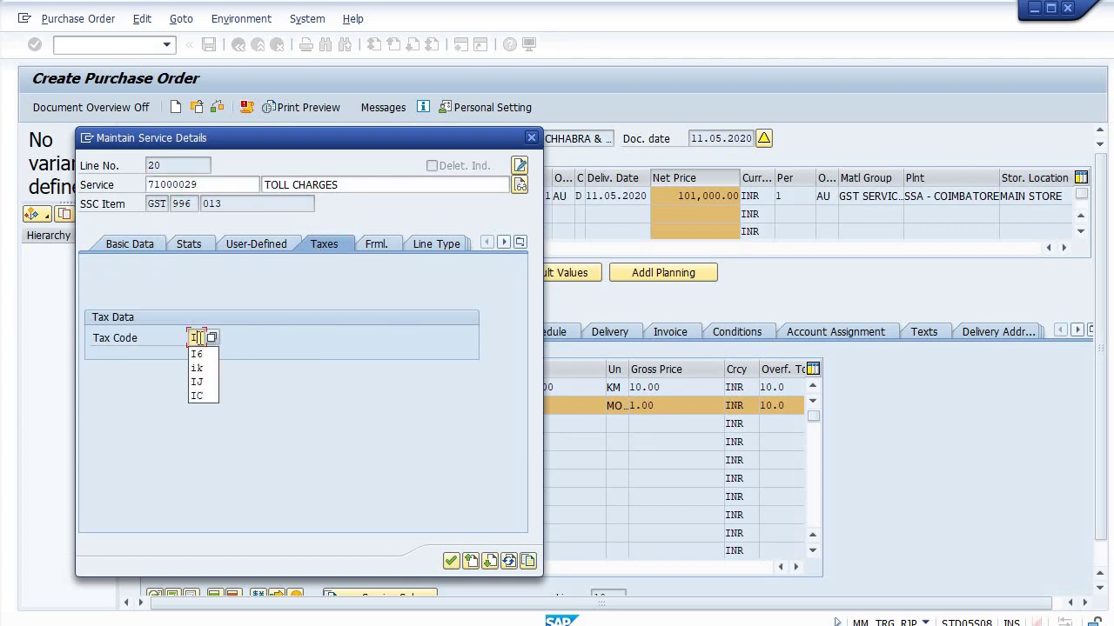
text(4)
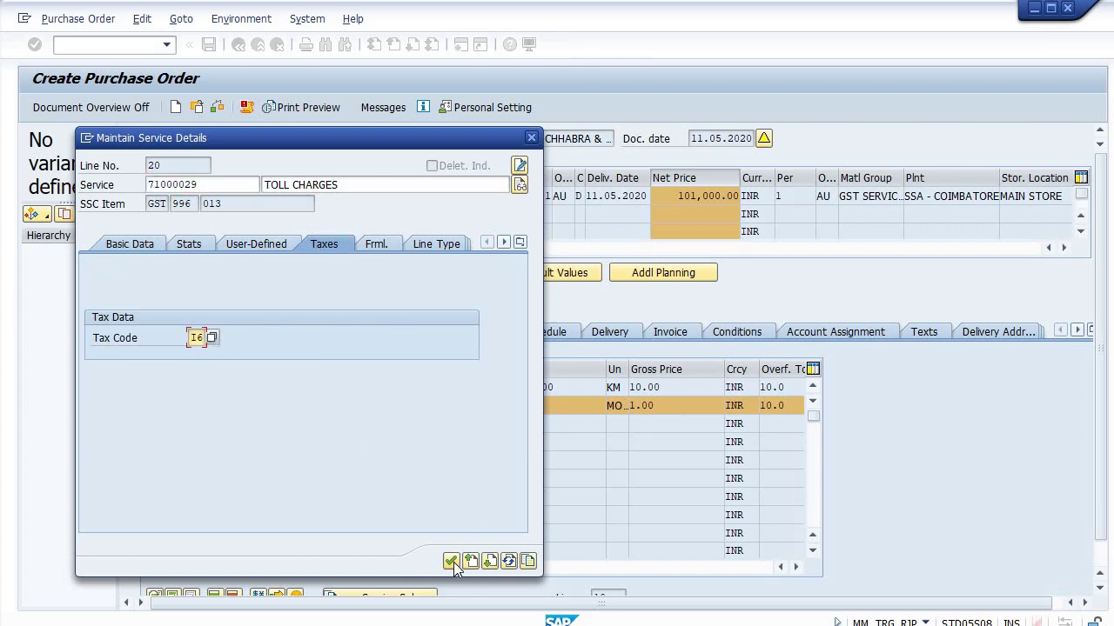
click(451, 561)
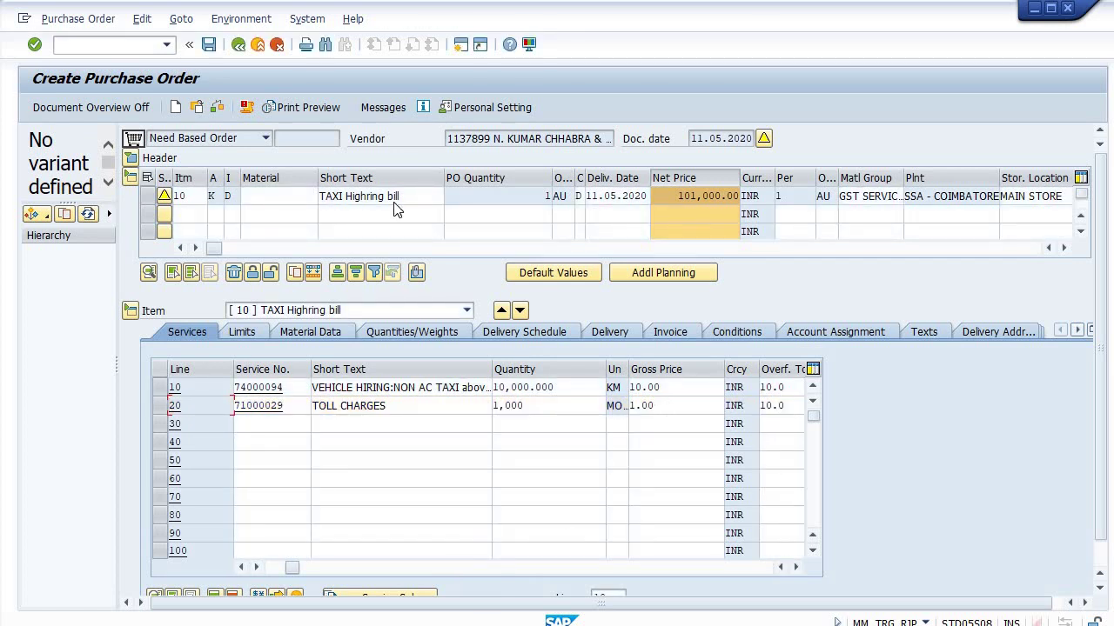
- Try to save the purchase order and close the list of system messages
click(209, 44)
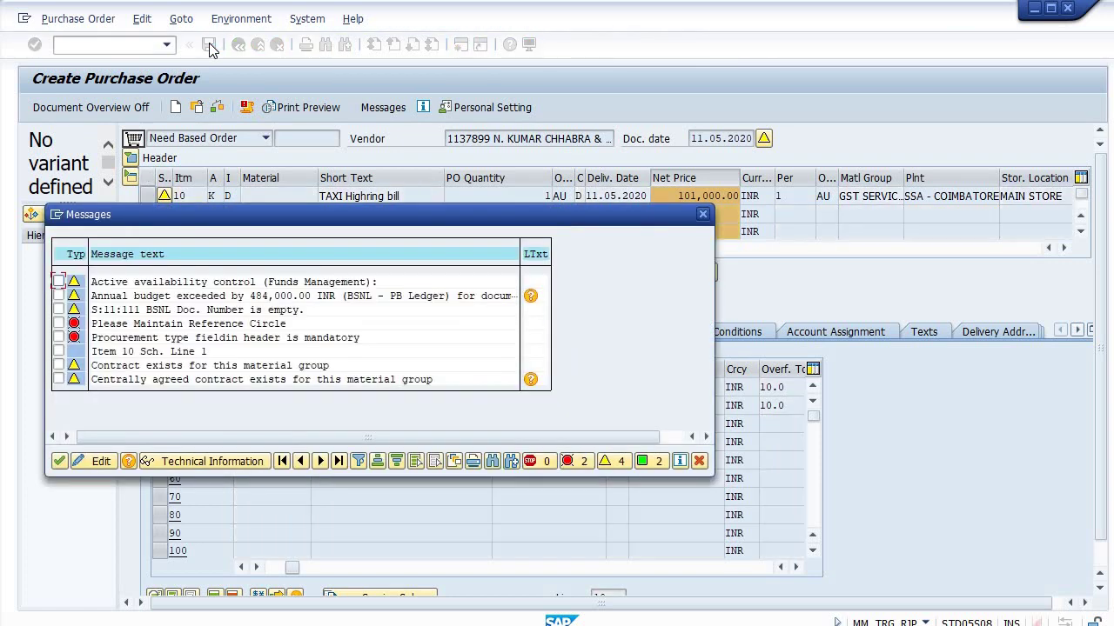
click(56, 463)
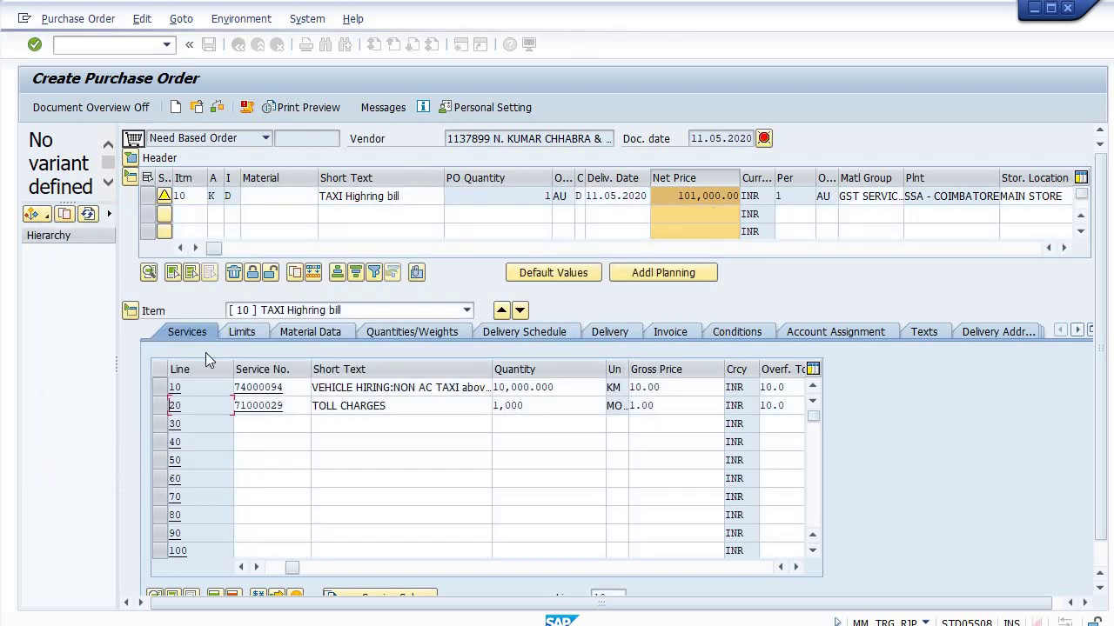
- Enter BSNL document number HIGHRING TAXI BILL, reference circle 1030 and procurement type O in the header's customer data, and save the order
click(133, 157)
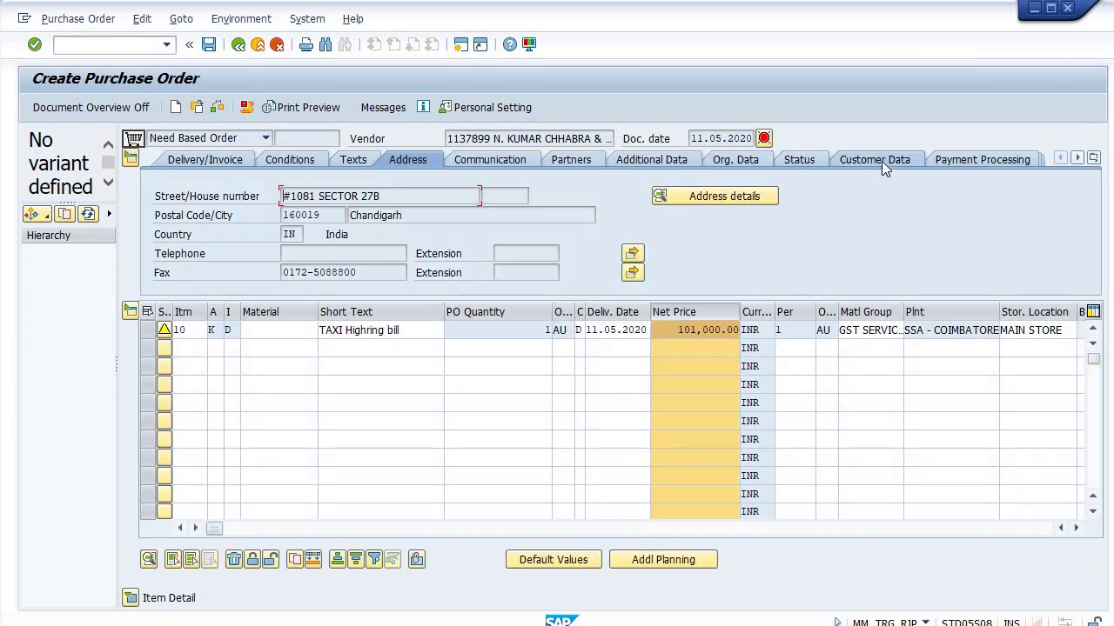
click(870, 162)
click(354, 254)
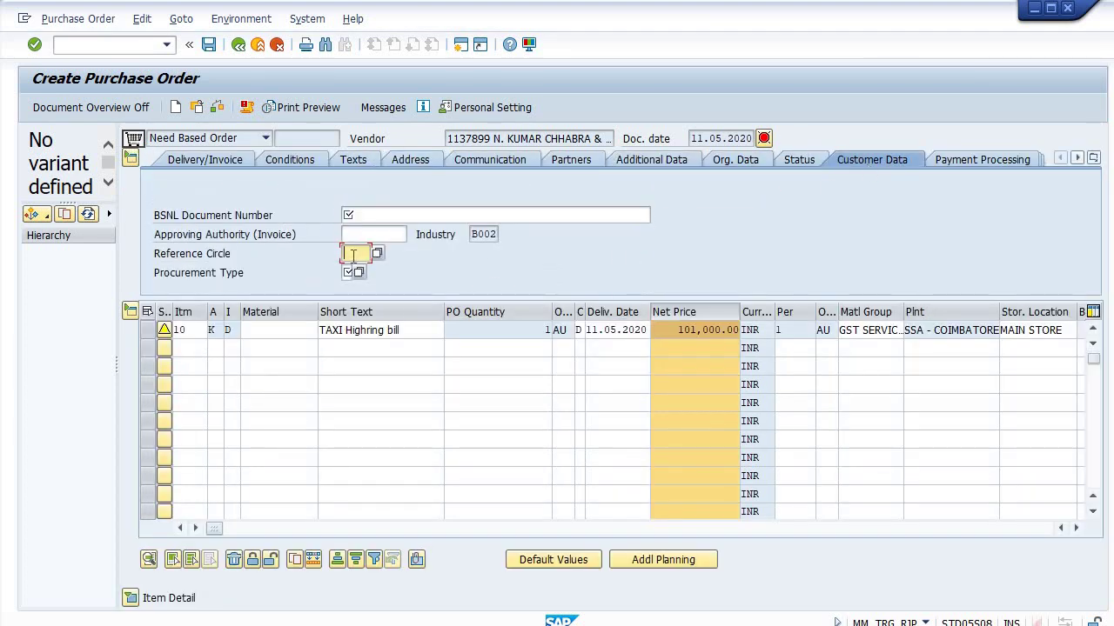
click(352, 266)
click(346, 273)
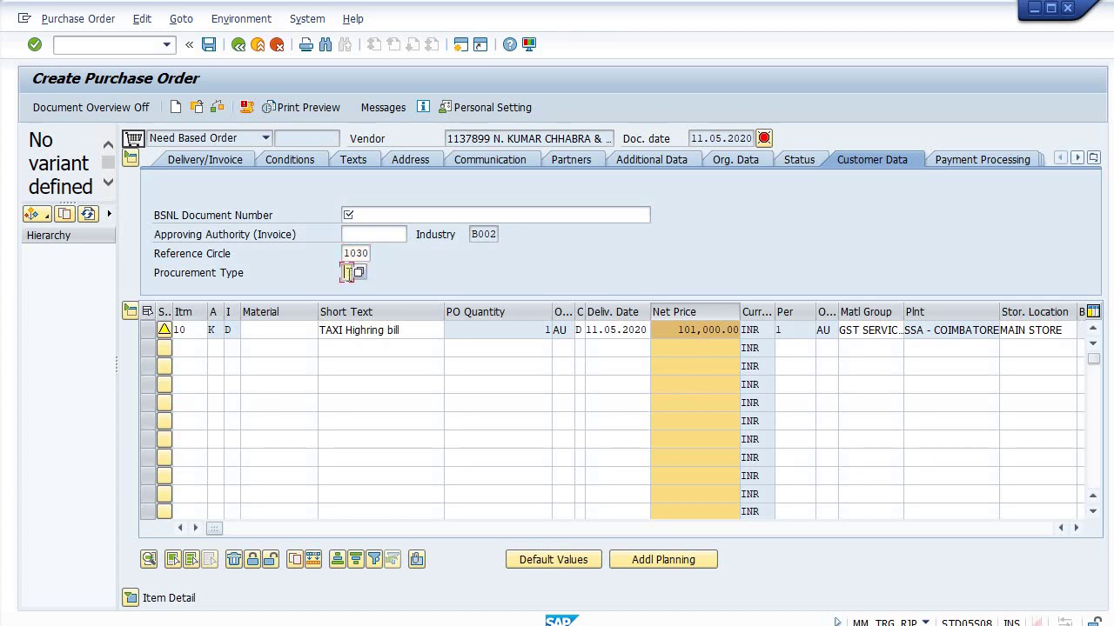
click(386, 214)
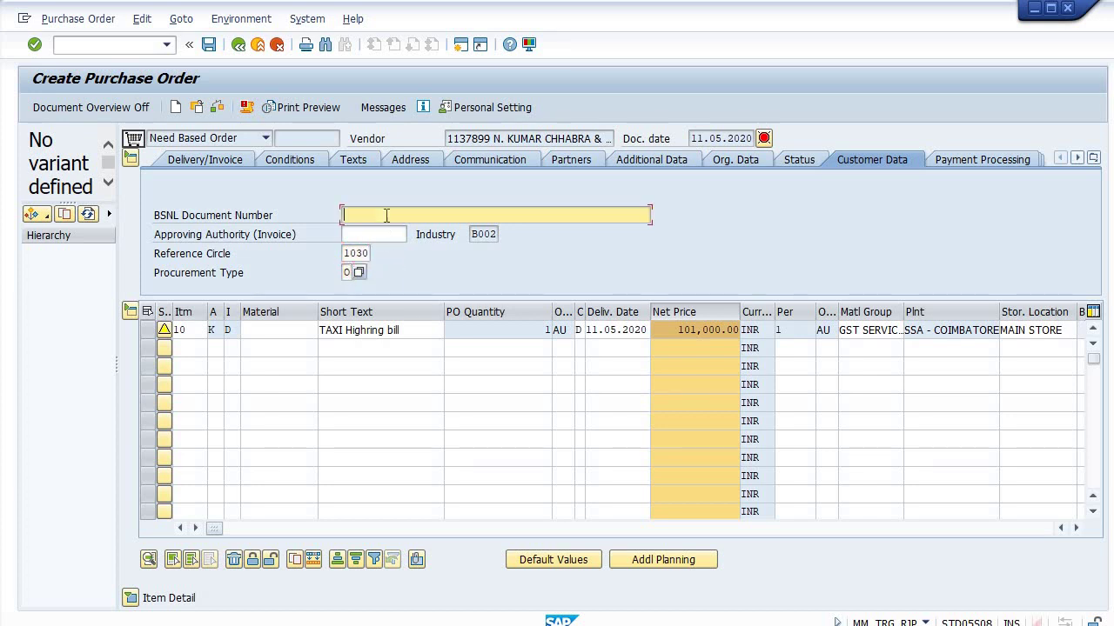
click(372, 232)
click(209, 44)
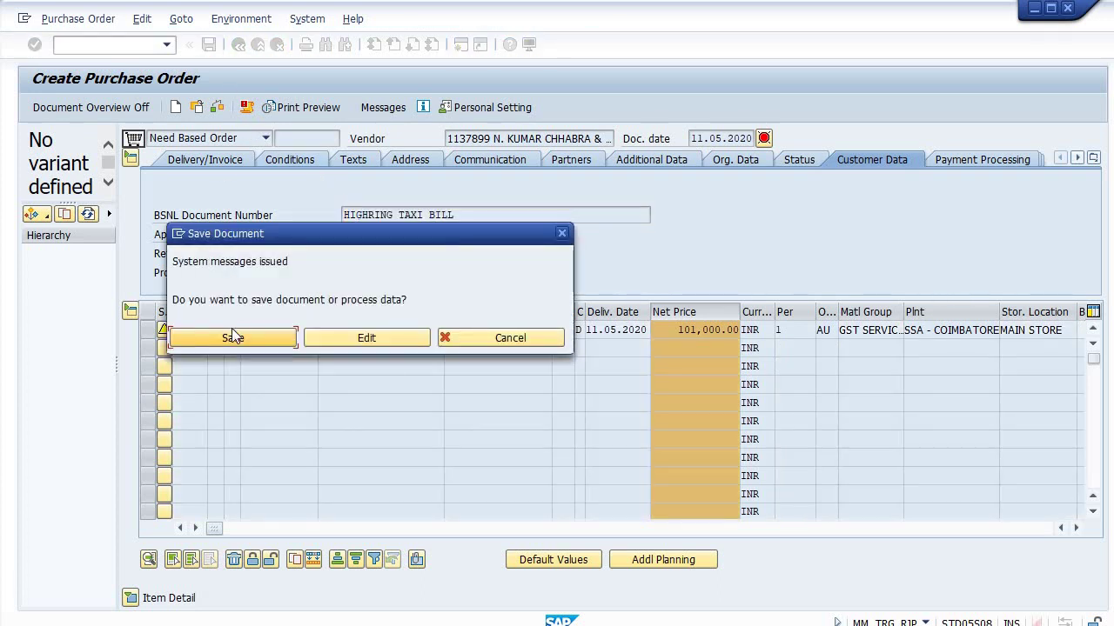
click(232, 336)
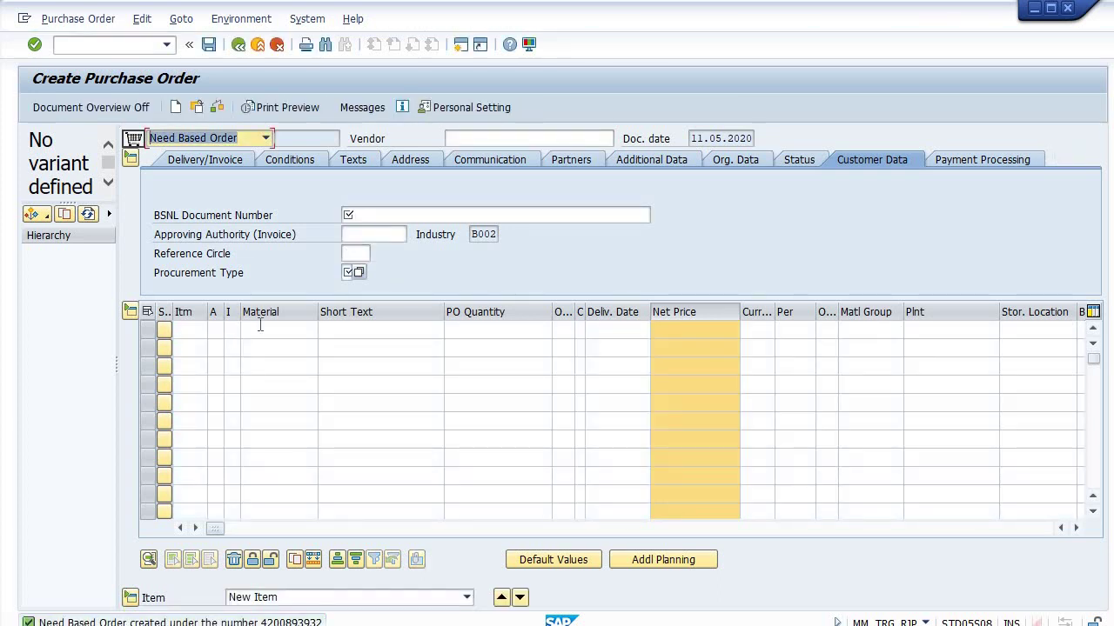
click(111, 45)
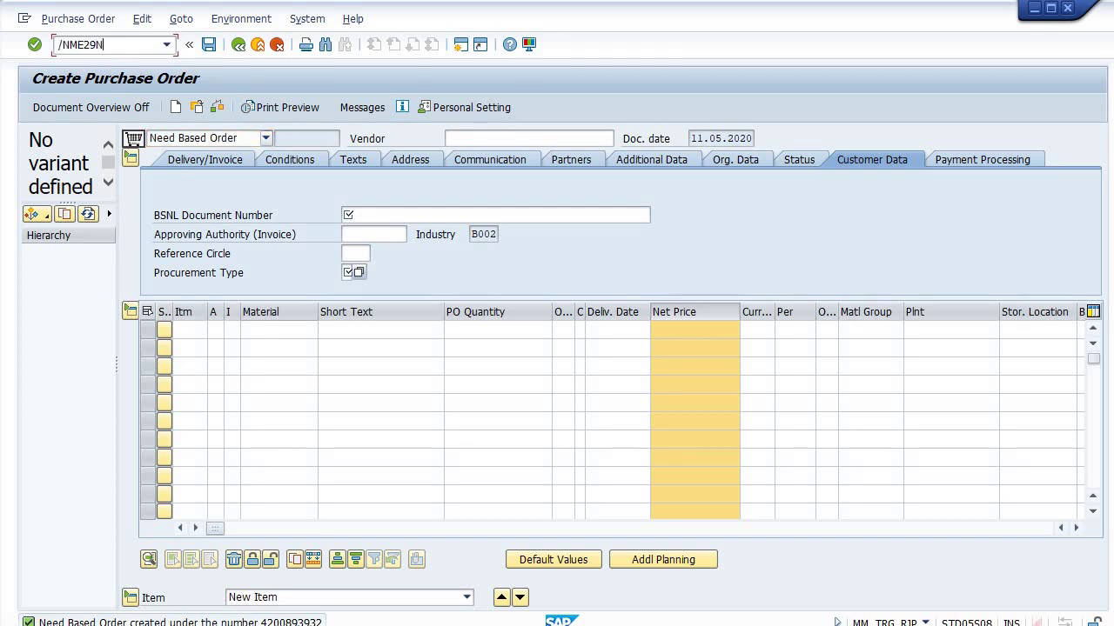
text(/NME29N)
key(Return)
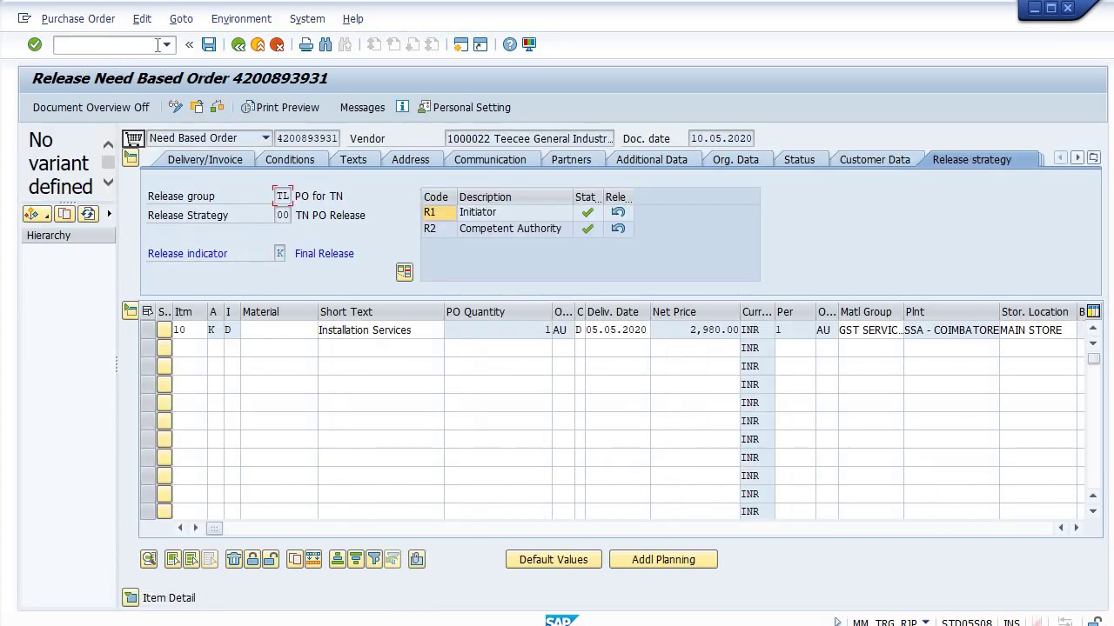
click(238, 45)
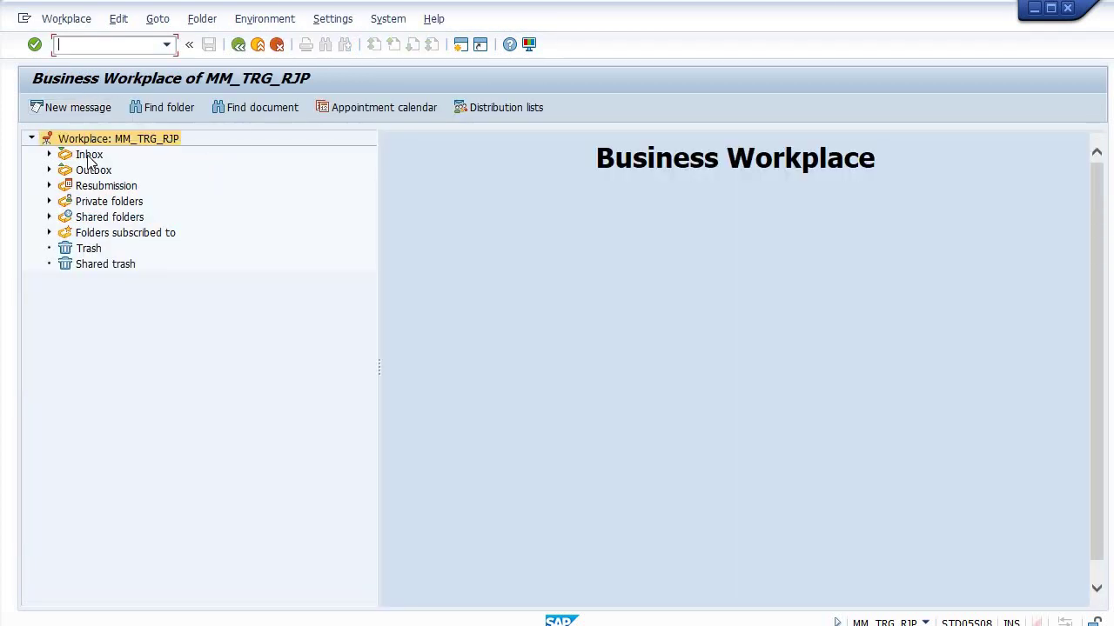
- Check the Business Workplace inbox for the new order's note sheet and open that purchase order in release transaction ME29N
click(89, 154)
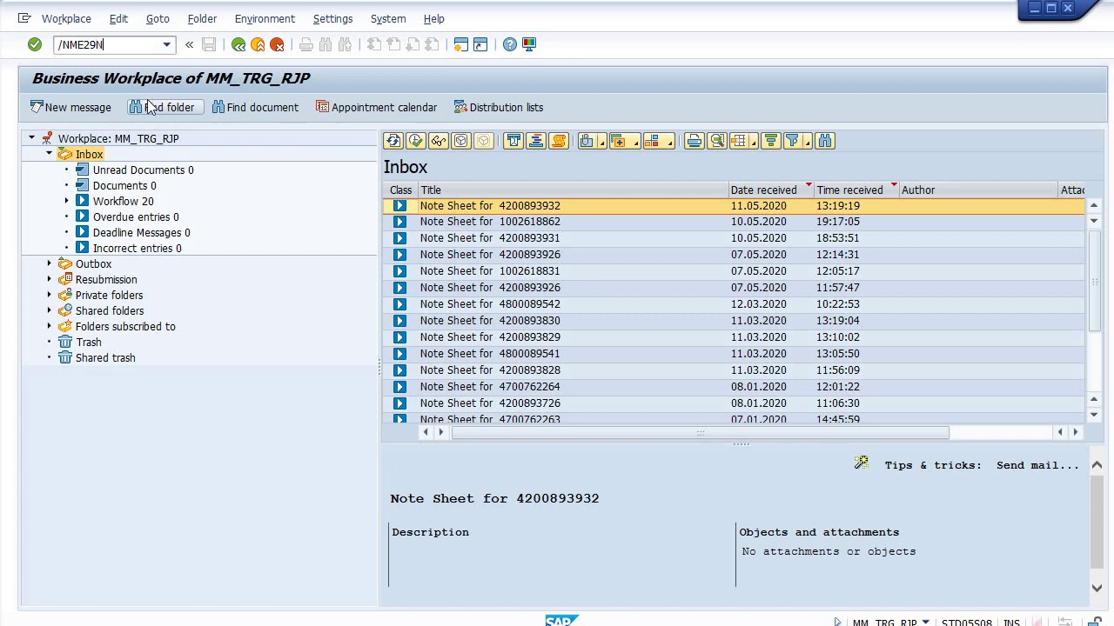
key(Return)
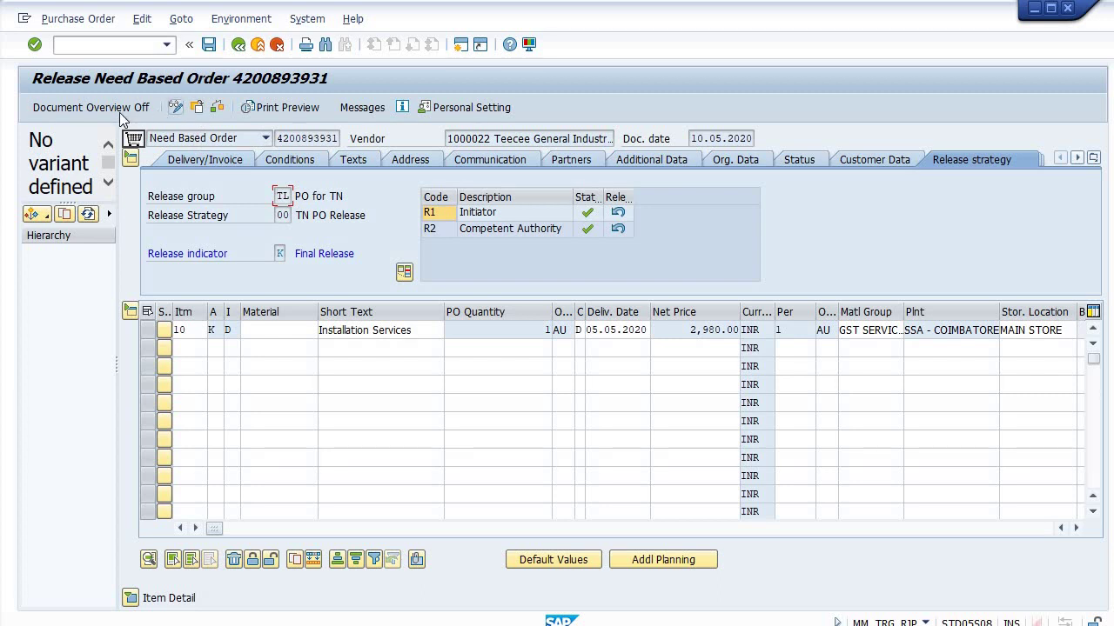
click(197, 108)
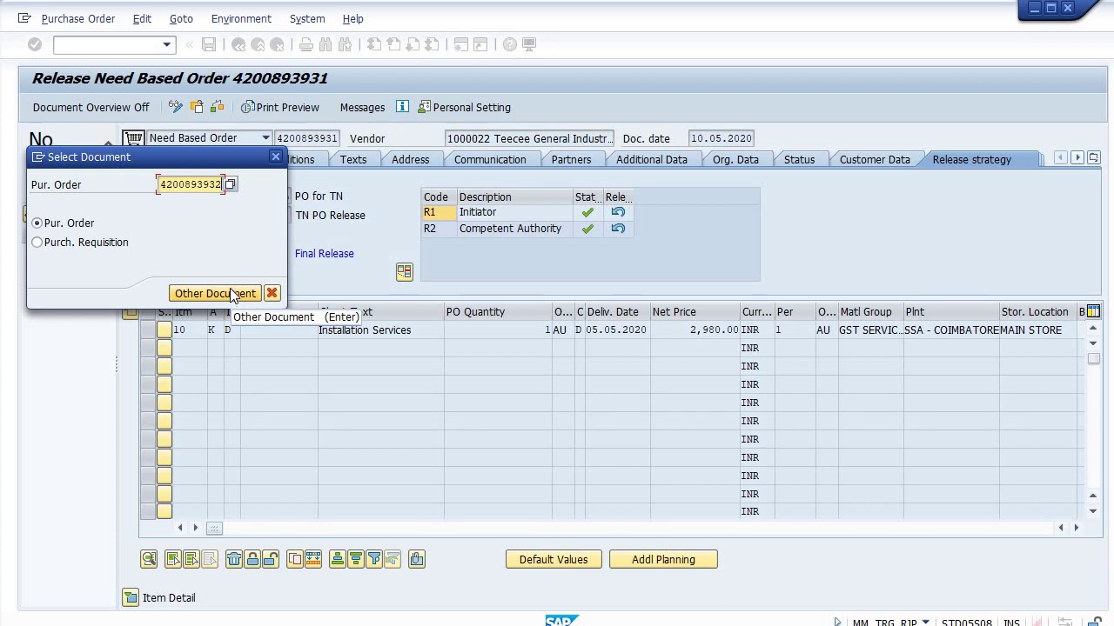
click(233, 293)
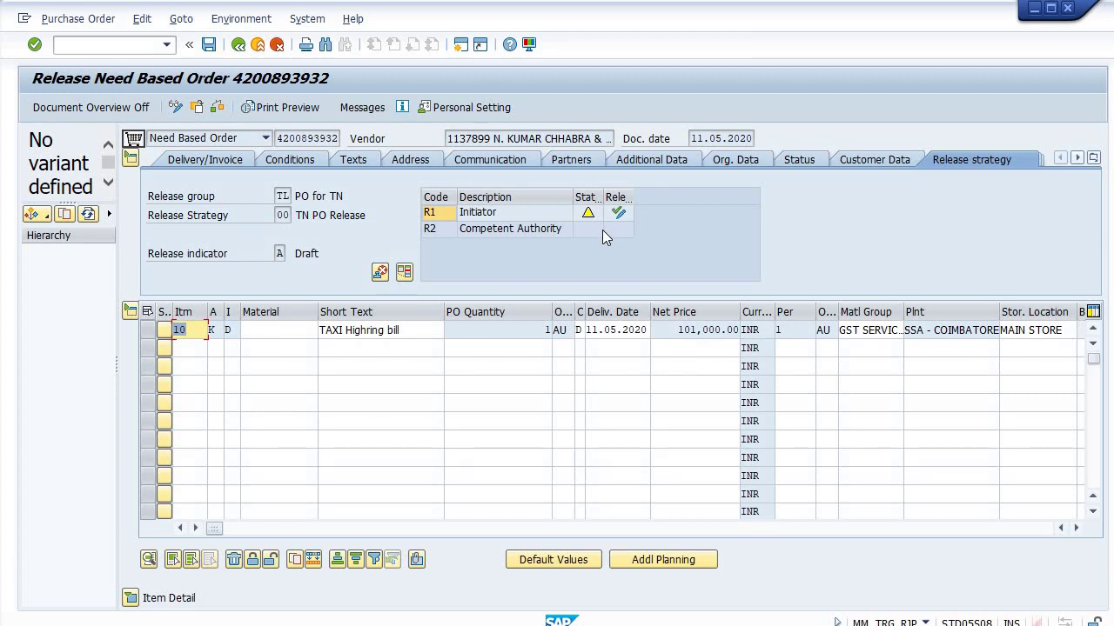
- Release the purchase order under code R1 (Initiator) in the release strategy and save it
click(621, 214)
click(622, 215)
click(210, 45)
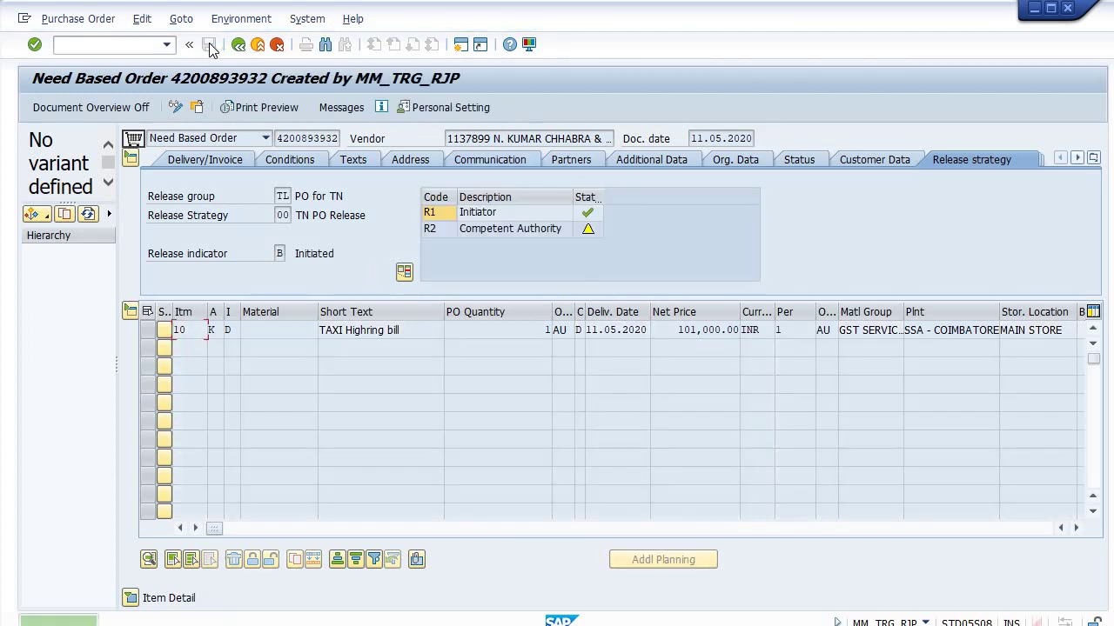
- Try to switch the saved order back to release mode, and exit the same order's display in the other open SAP session
click(176, 107)
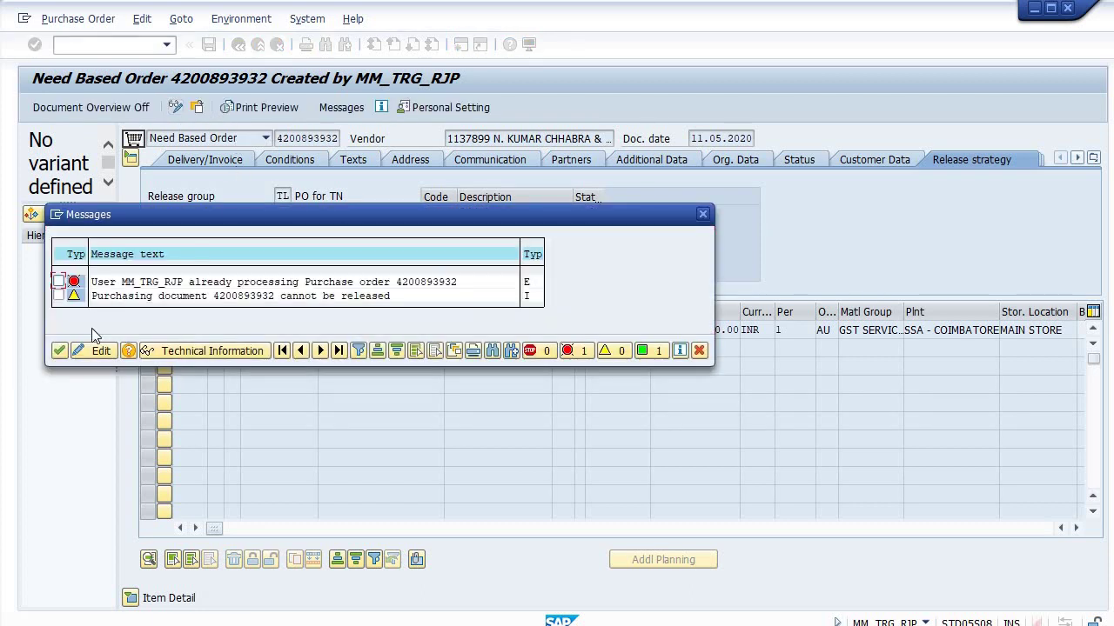
click(59, 351)
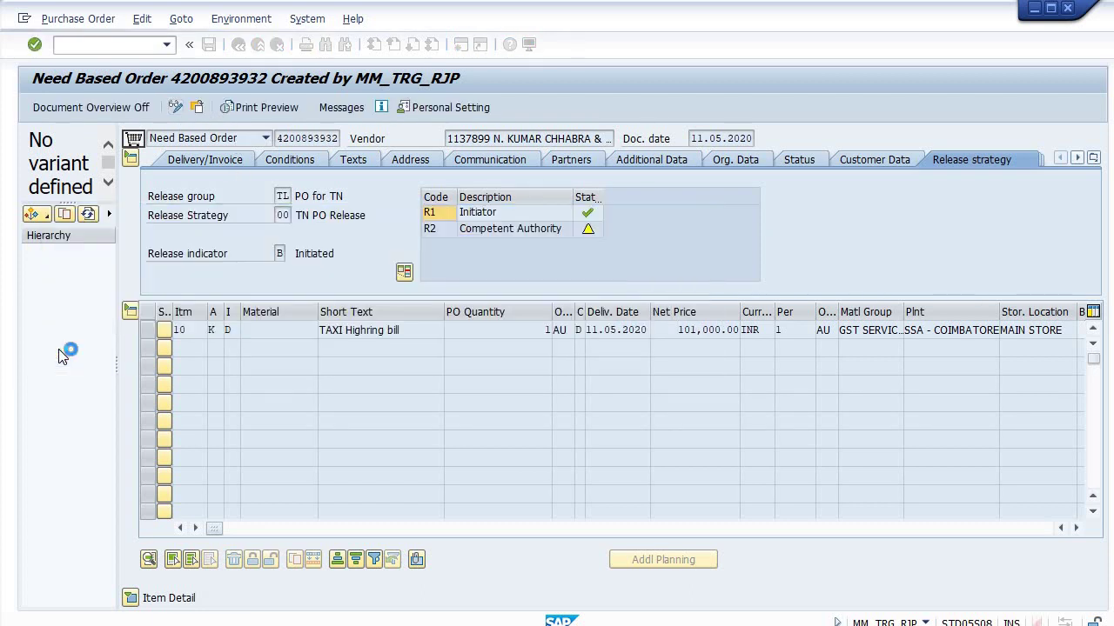
click(1033, 10)
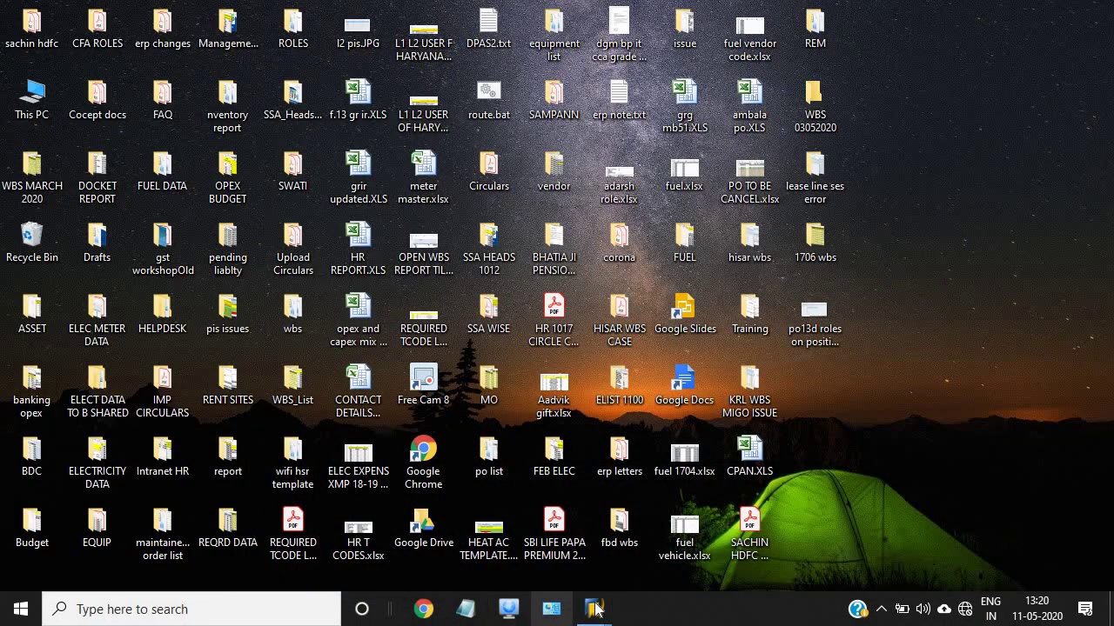
mouse_move(594, 609)
click(652, 527)
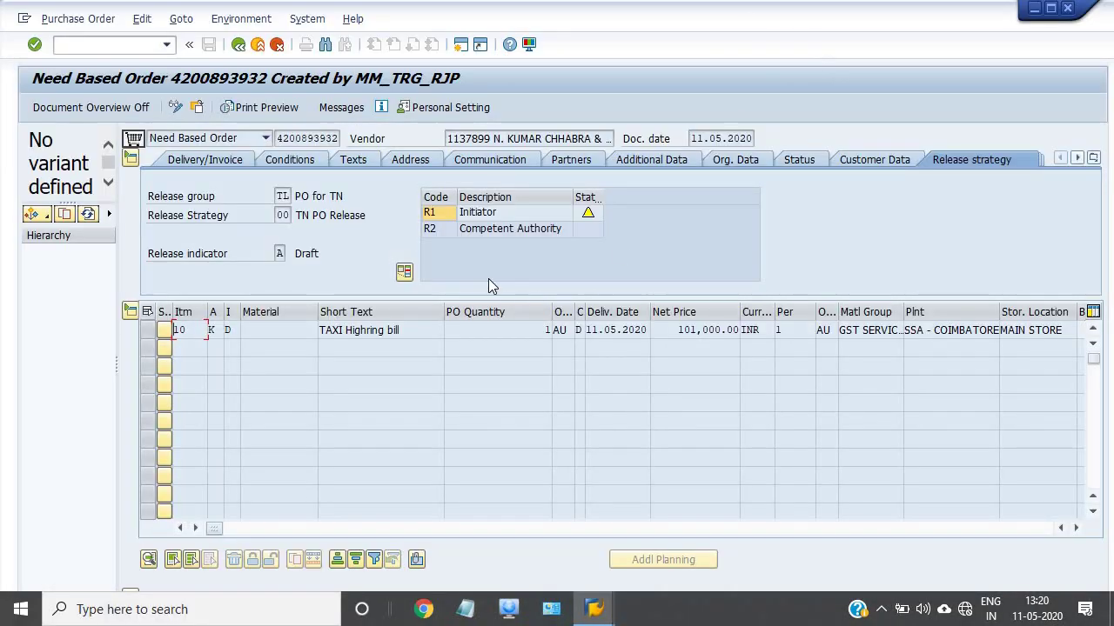
click(240, 50)
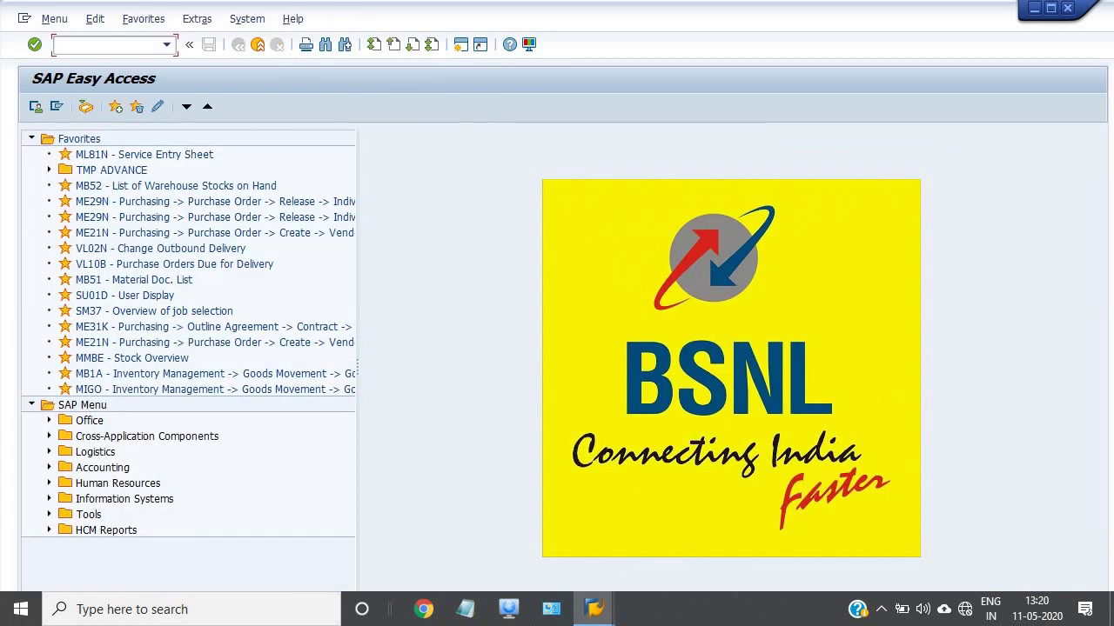
- Reopen the order in transaction ME29N and try to release code R2 (Competent Authority), declining the detailed error description
mouse_move(591, 614)
click(647, 540)
text(ME29N)
key(Return)
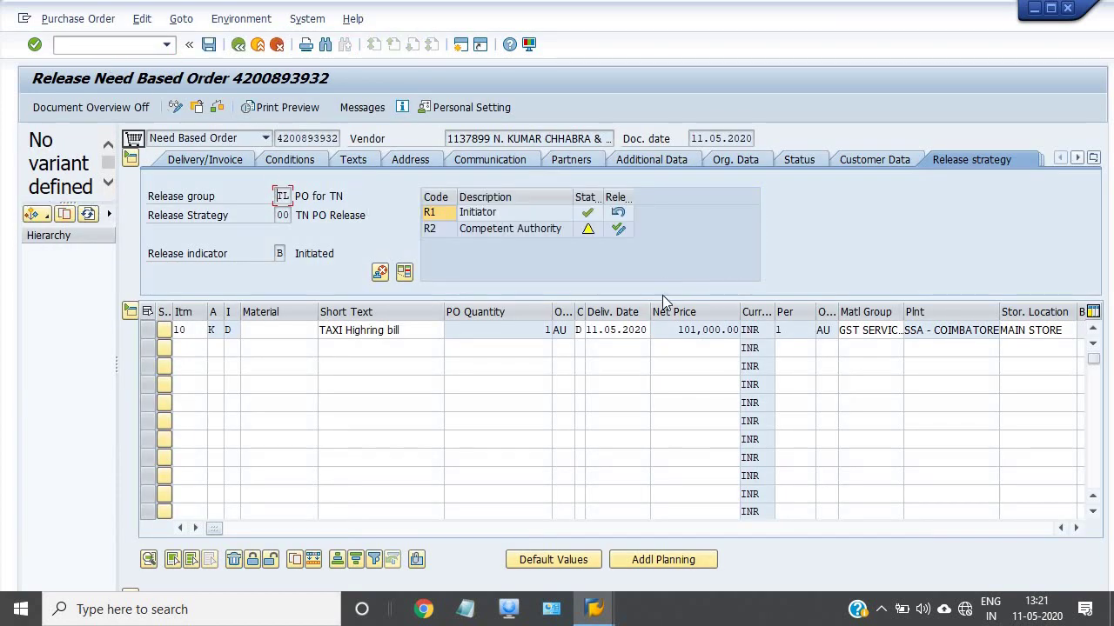
click(619, 228)
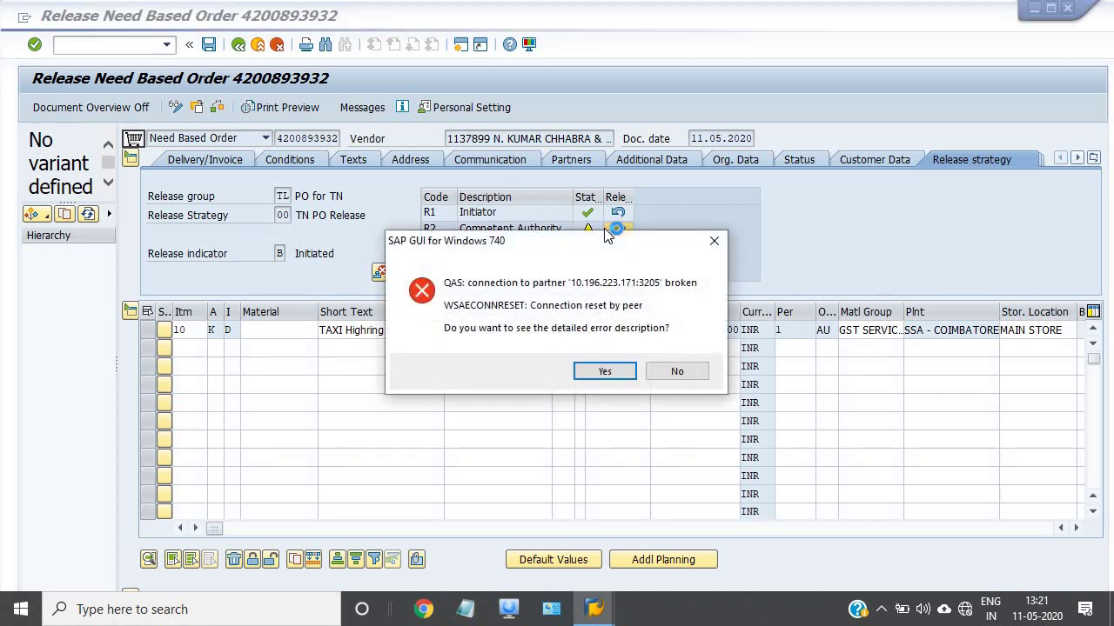
click(676, 371)
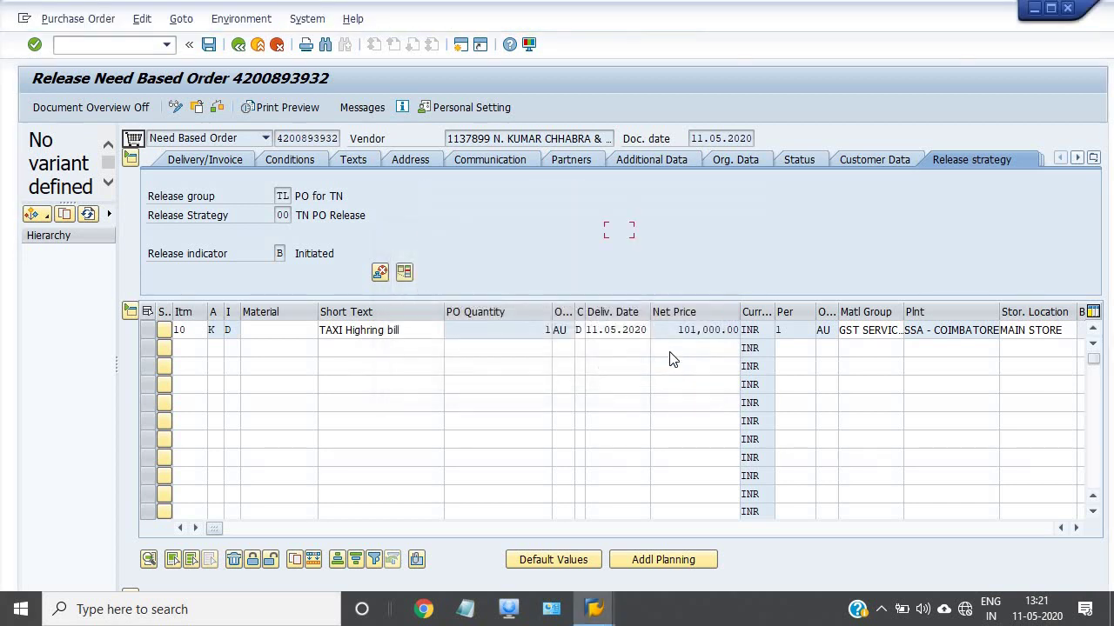